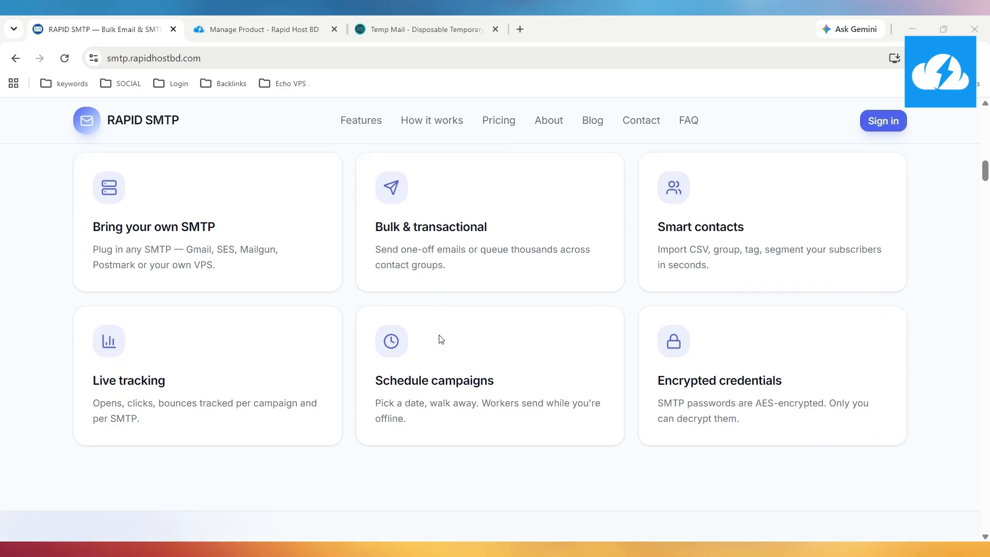
# Scroll through the pricing plans, testimonials and How it works page
pyautogui.scroll(-5, 446, 338)
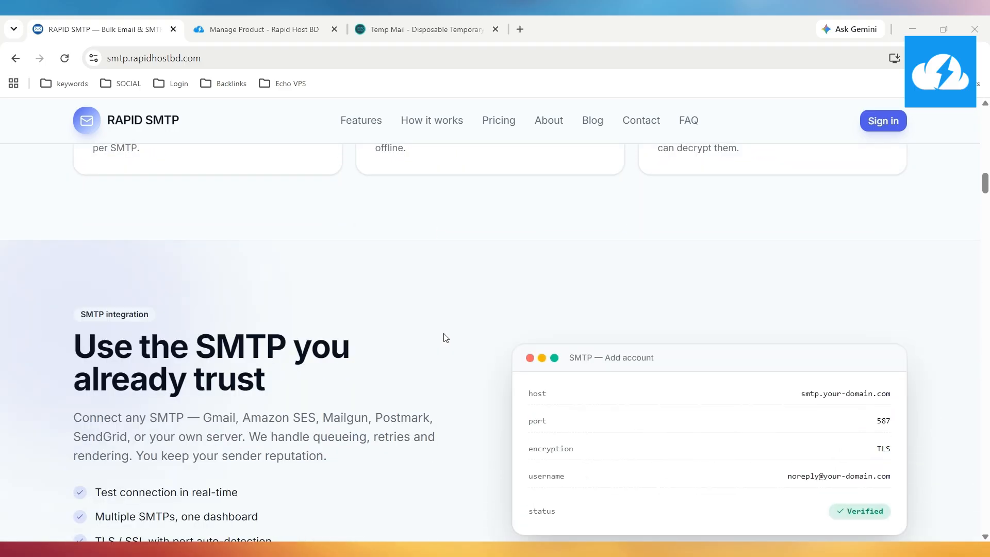
pyautogui.scroll(1, 446, 338)
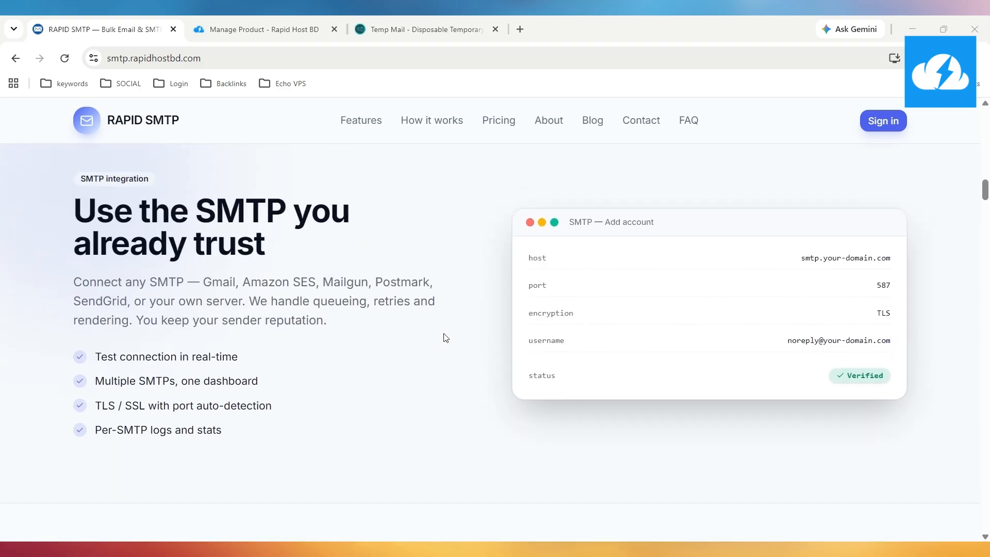
pyautogui.scroll(-5, 445, 338)
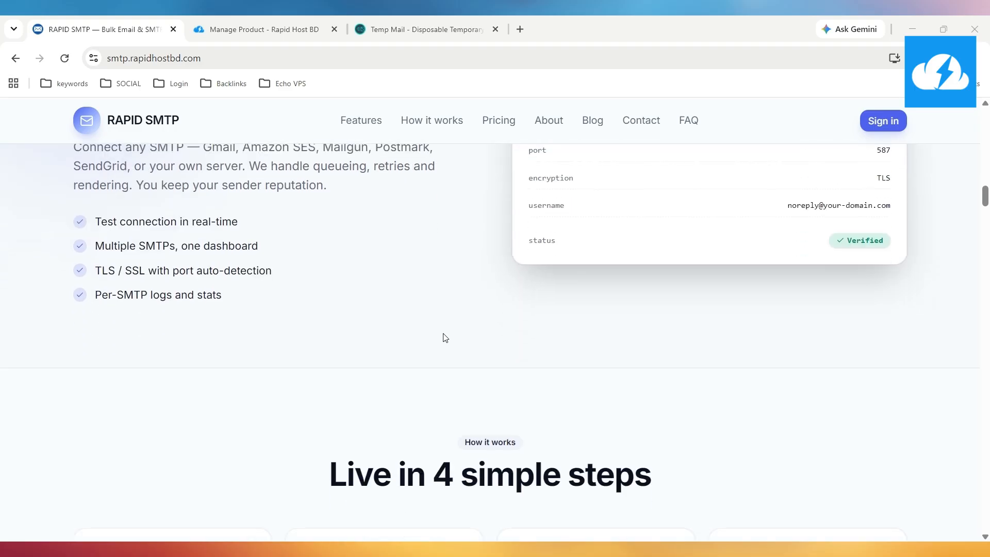
pyautogui.scroll(-2, 445, 338)
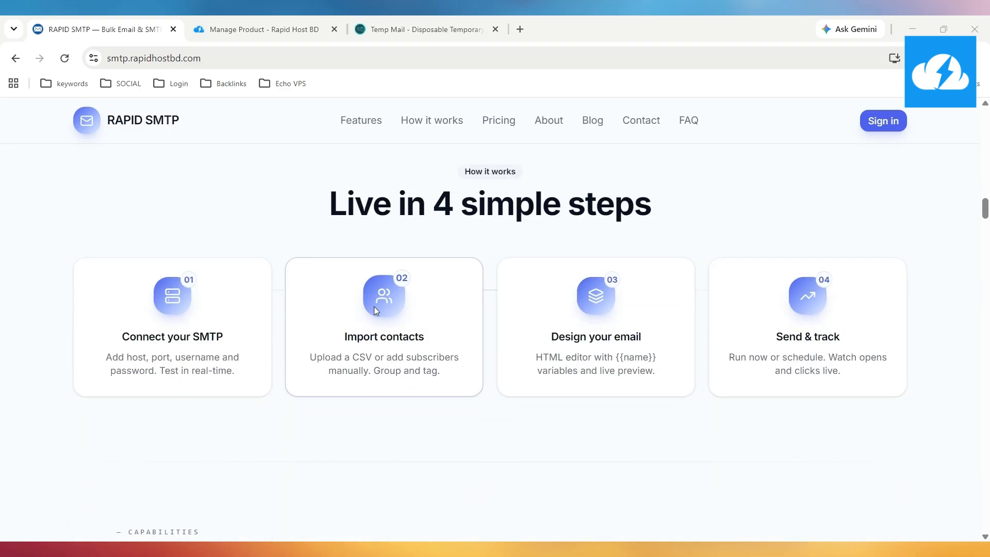
pyautogui.scroll(-1, 373, 307)
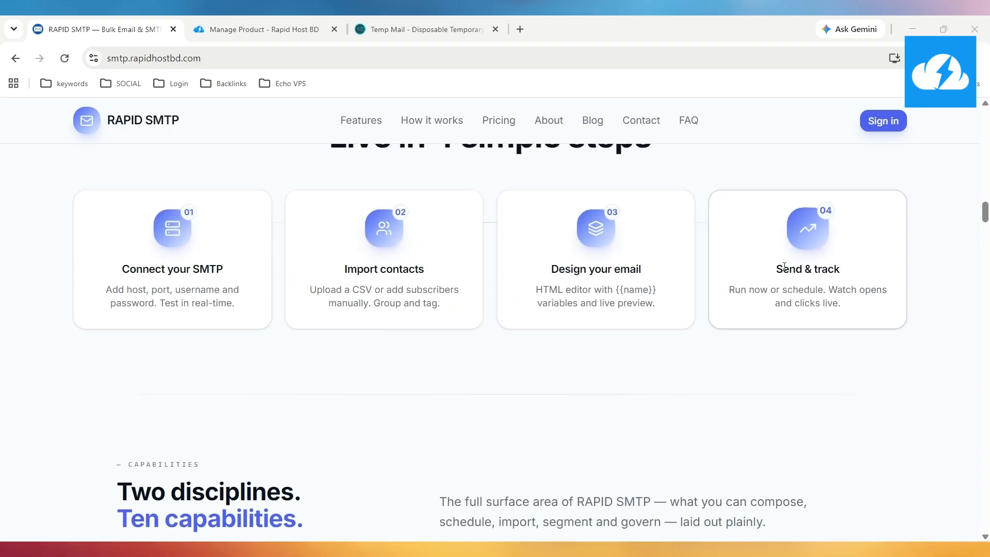
pyautogui.scroll(-5, 602, 266)
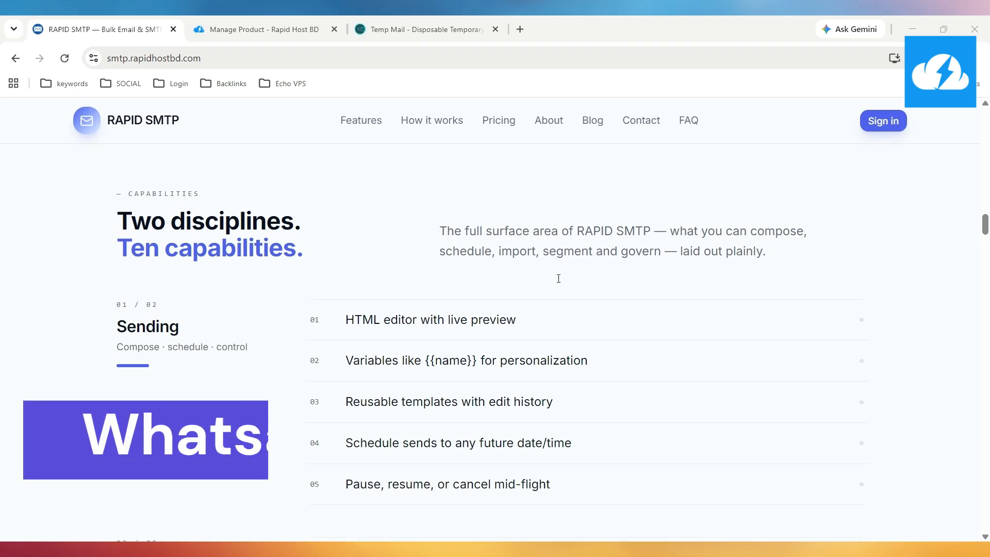
pyautogui.scroll(-1, 559, 278)
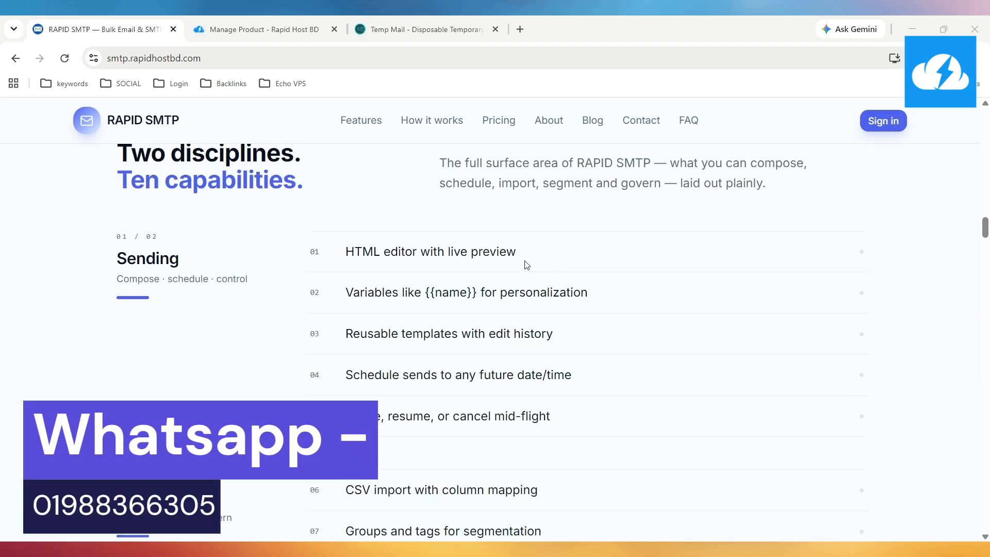
pyautogui.scroll(-4, 437, 298)
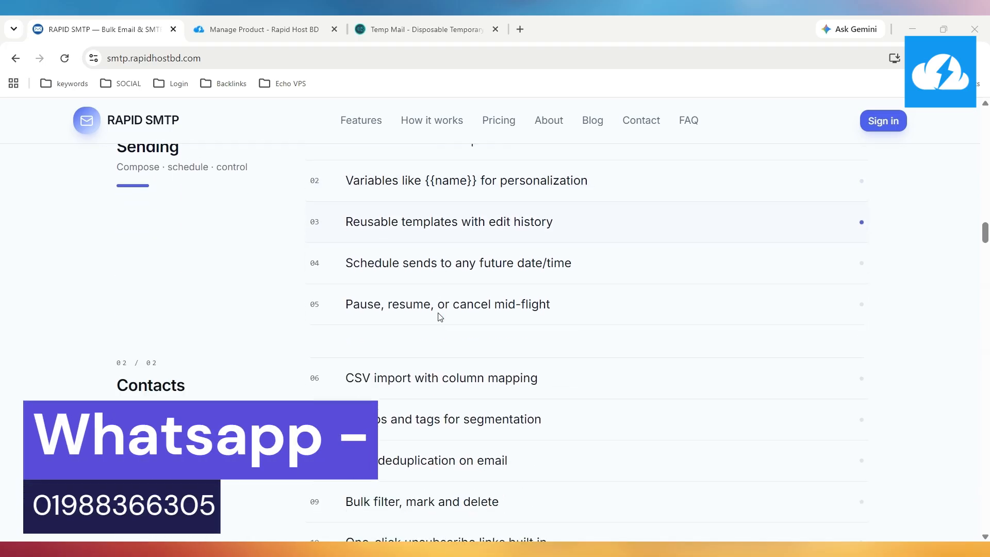
pyautogui.scroll(-6, 440, 317)
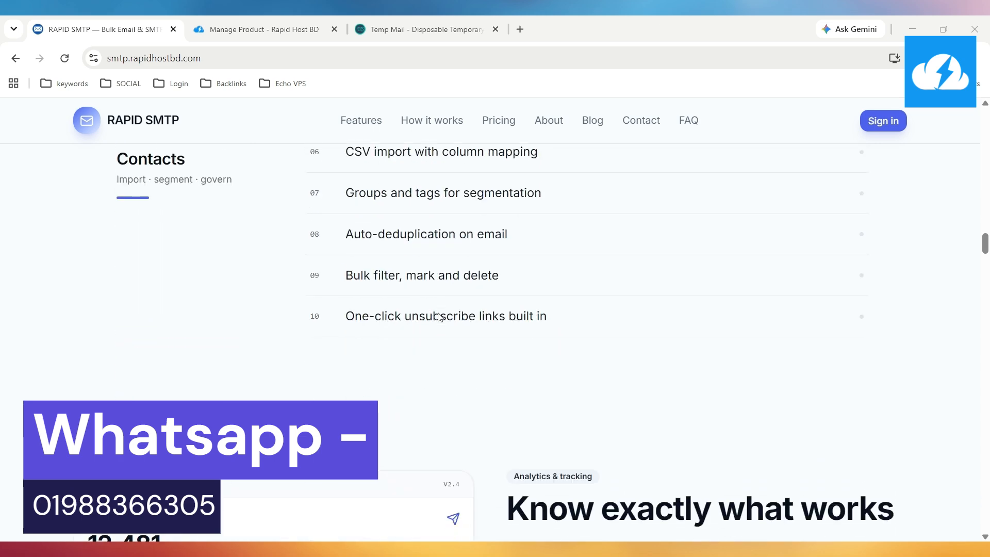
pyautogui.scroll(-3, 440, 316)
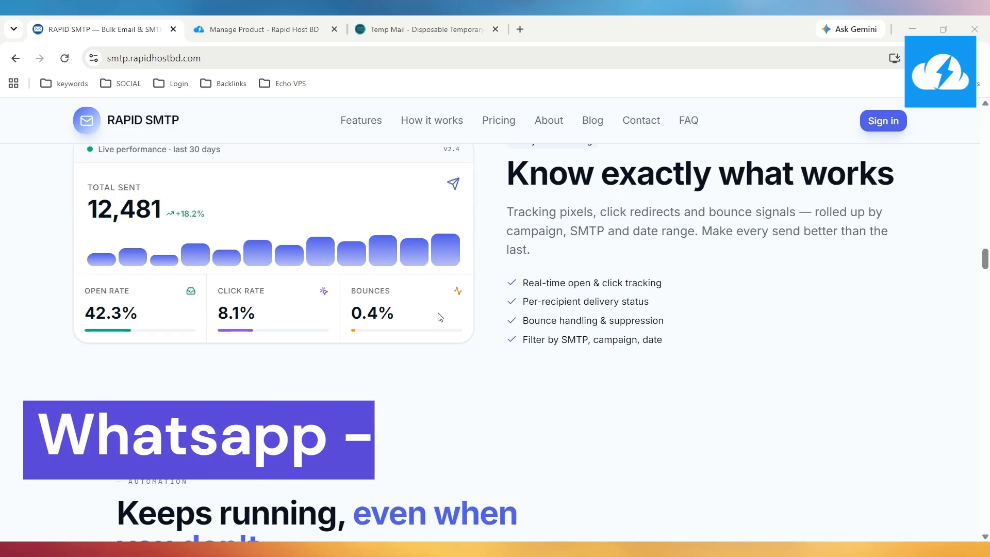
pyautogui.scroll(-3, 440, 317)
pyautogui.scroll(-4, 440, 317)
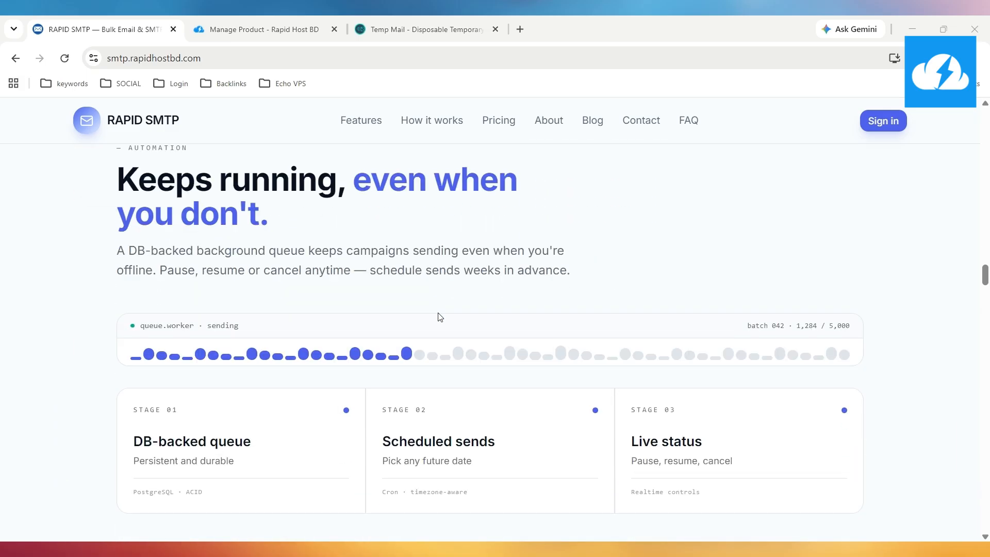
pyautogui.scroll(-3, 440, 317)
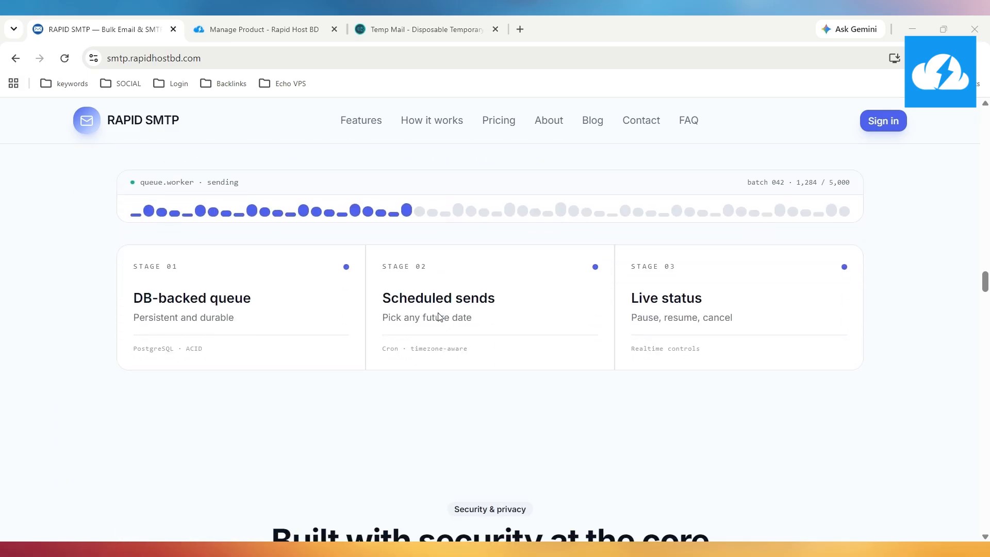
pyautogui.scroll(3, 440, 317)
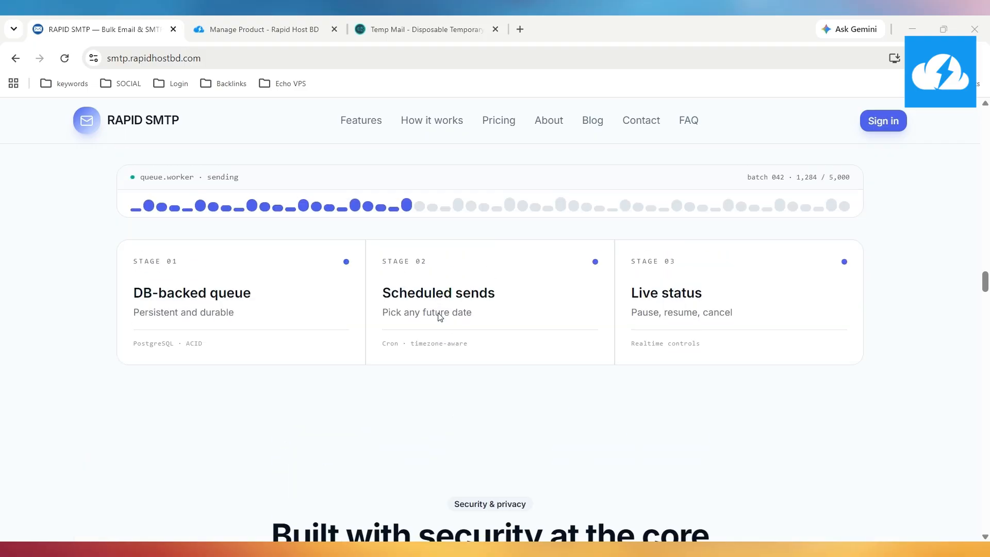
pyautogui.scroll(-10, 440, 316)
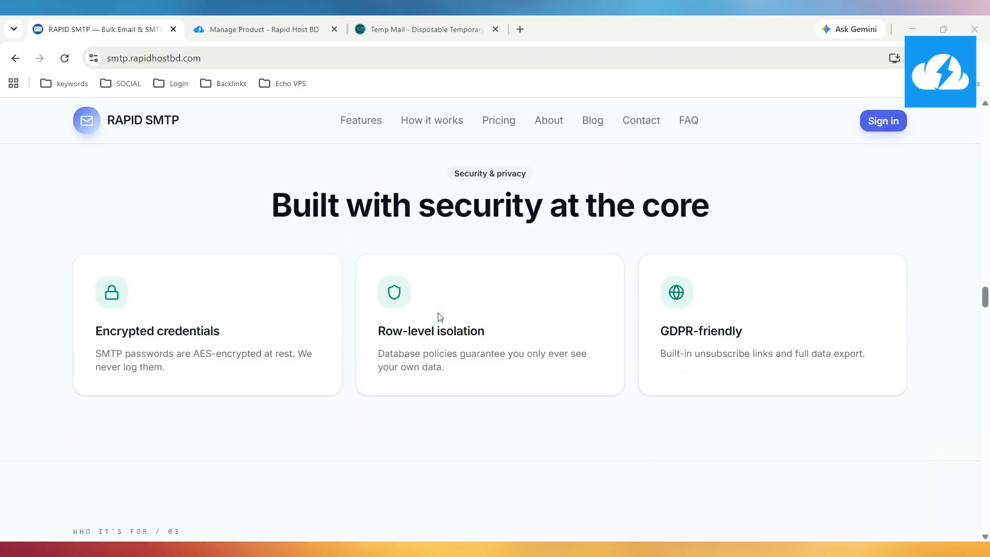
pyautogui.scroll(-7, 440, 316)
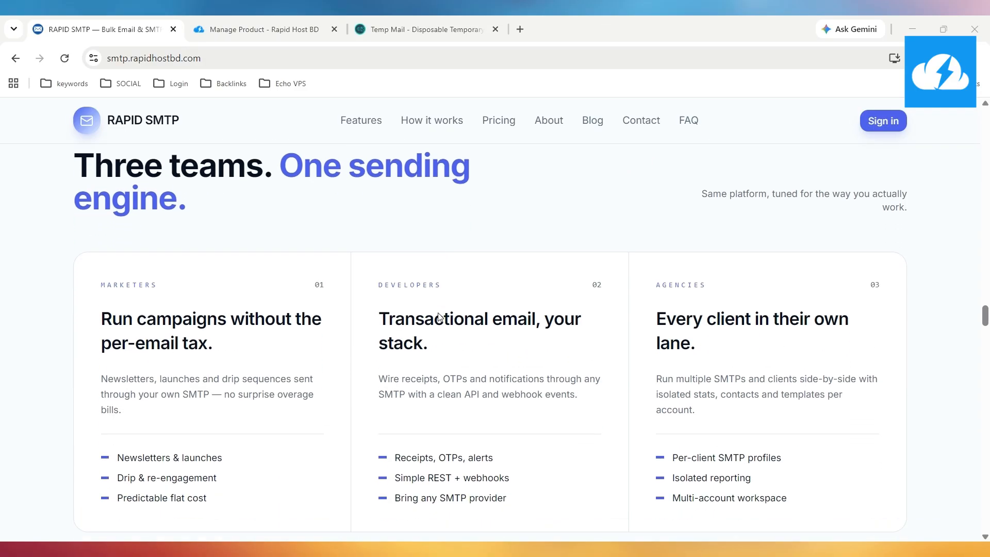
pyautogui.scroll(-4, 440, 317)
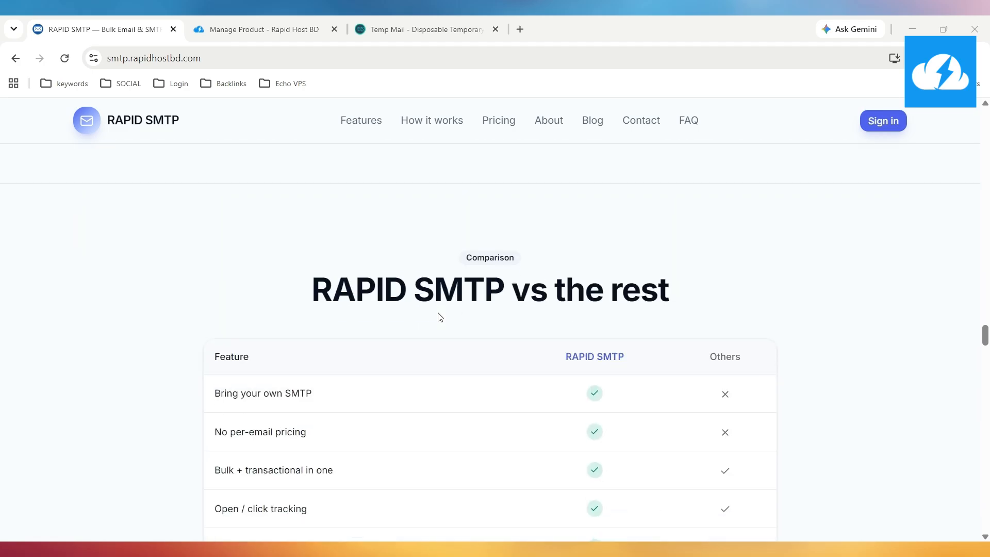
pyautogui.scroll(3, 437, 316)
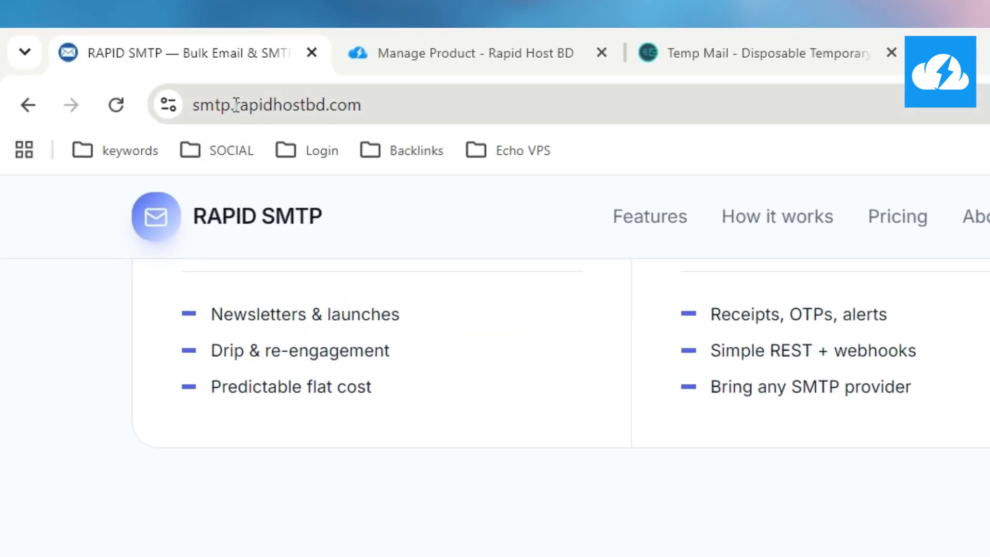
pyautogui.scroll(-6, 722, 465)
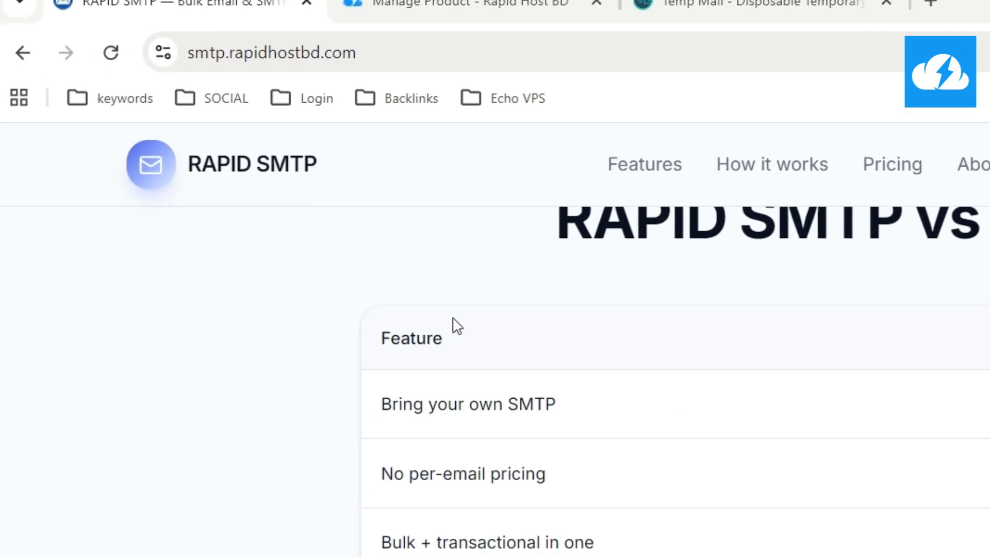
pyautogui.scroll(-10, 304, 250)
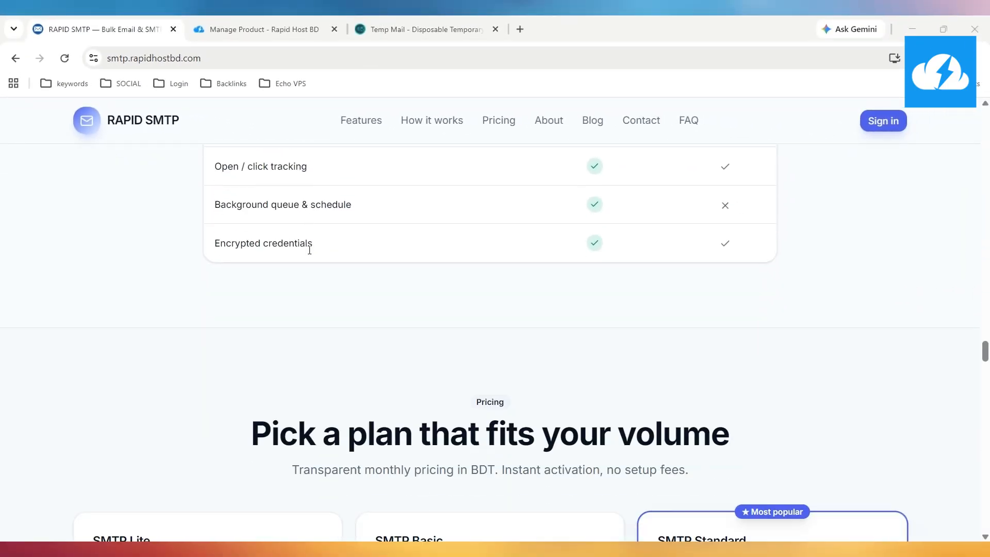
pyautogui.scroll(-12, 309, 250)
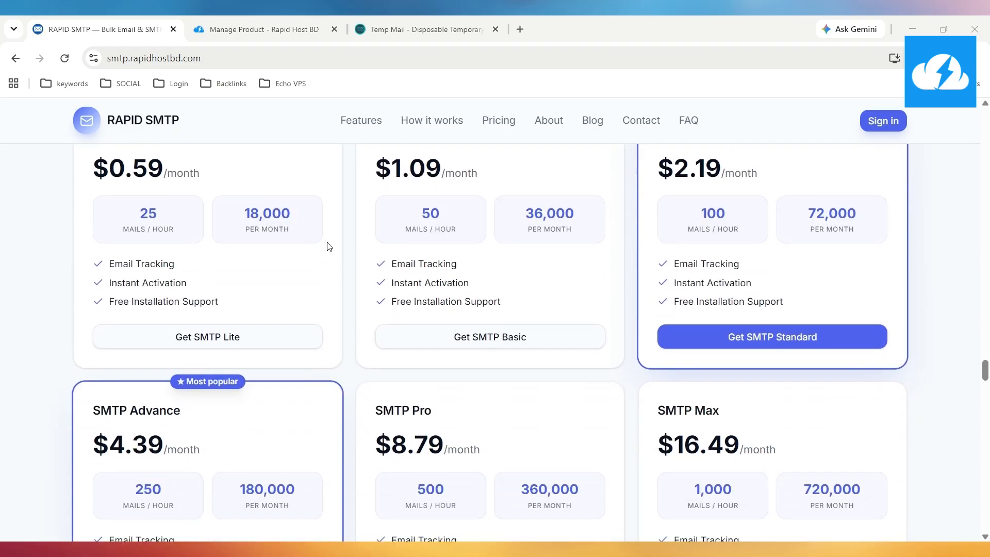
pyautogui.scroll(-10, 293, 263)
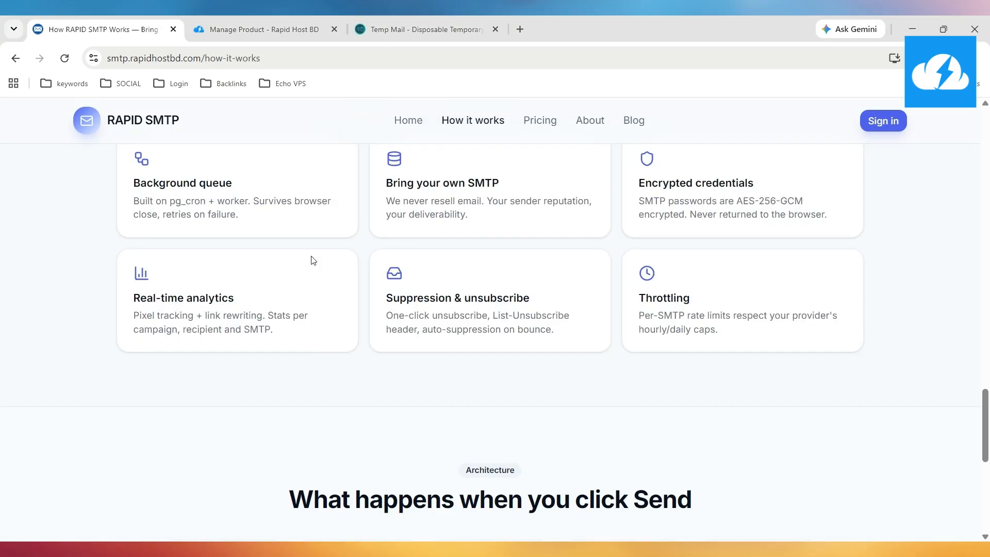
pyautogui.scroll(-3, 312, 260)
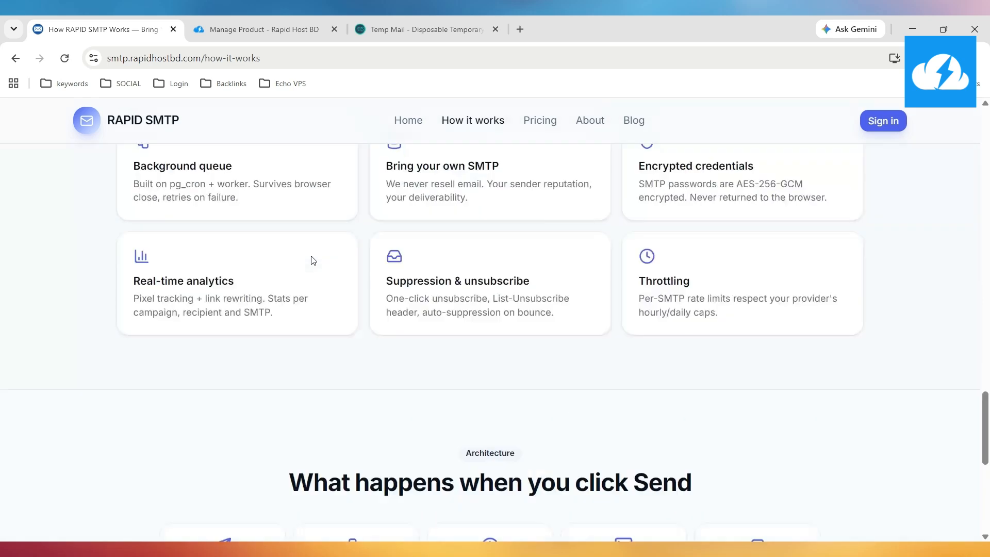
pyautogui.scroll(20, 311, 260)
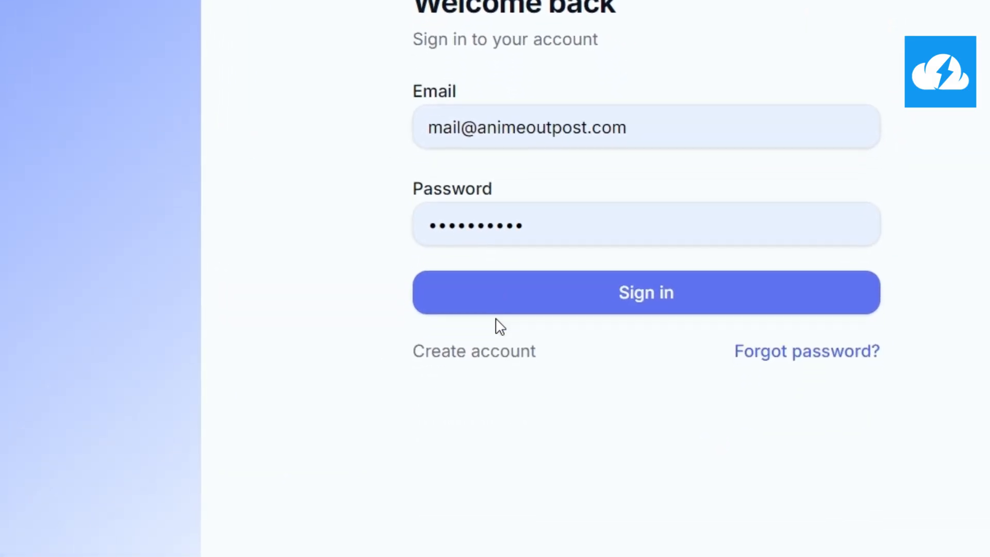
# Start a new RAPID SMTP account with the full name 'Rapid Host BD'
pyautogui.click(498, 316)
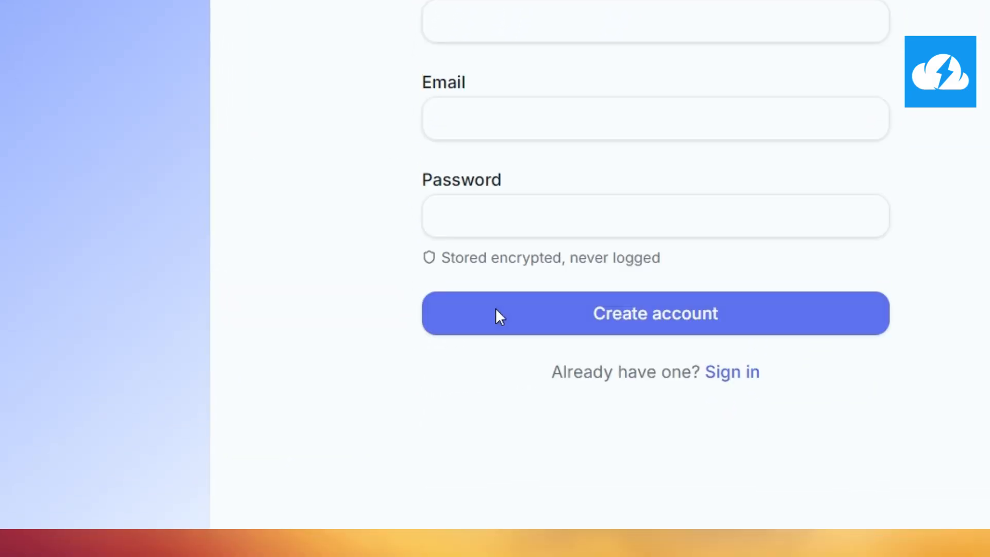
pyautogui.click(498, 309)
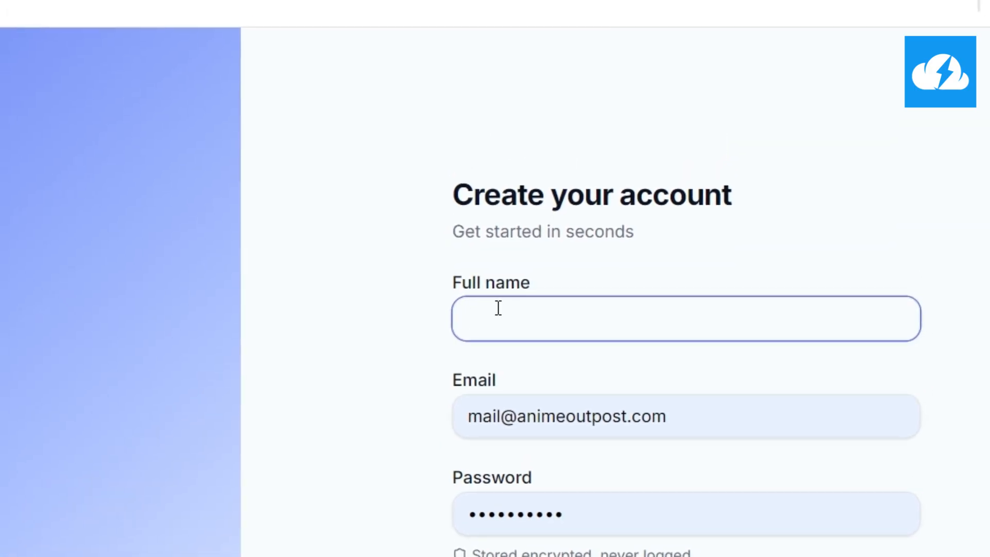
pyautogui.write('Rapid Host BD')
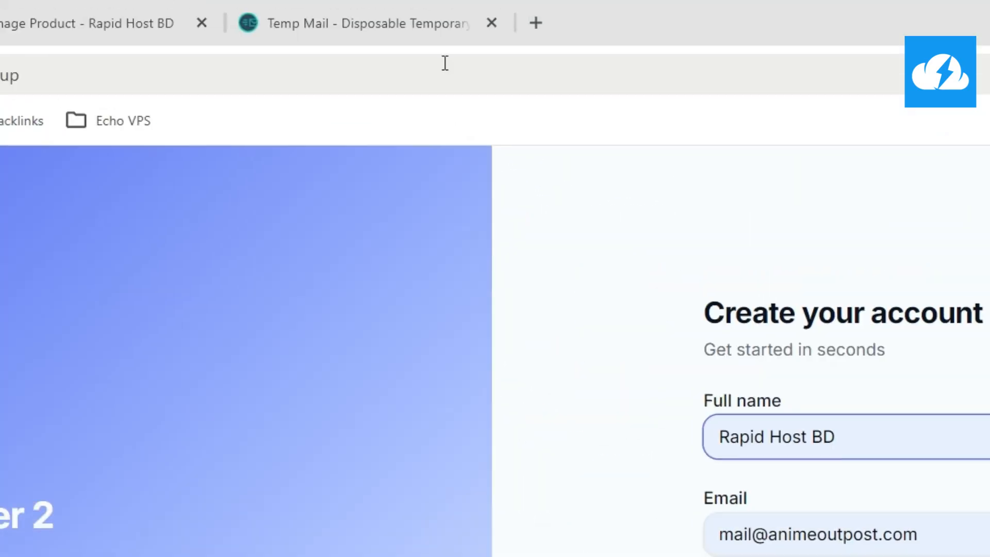
# Copy a disposable email address from Temp Mail for the sign-up form
pyautogui.click(397, 23)
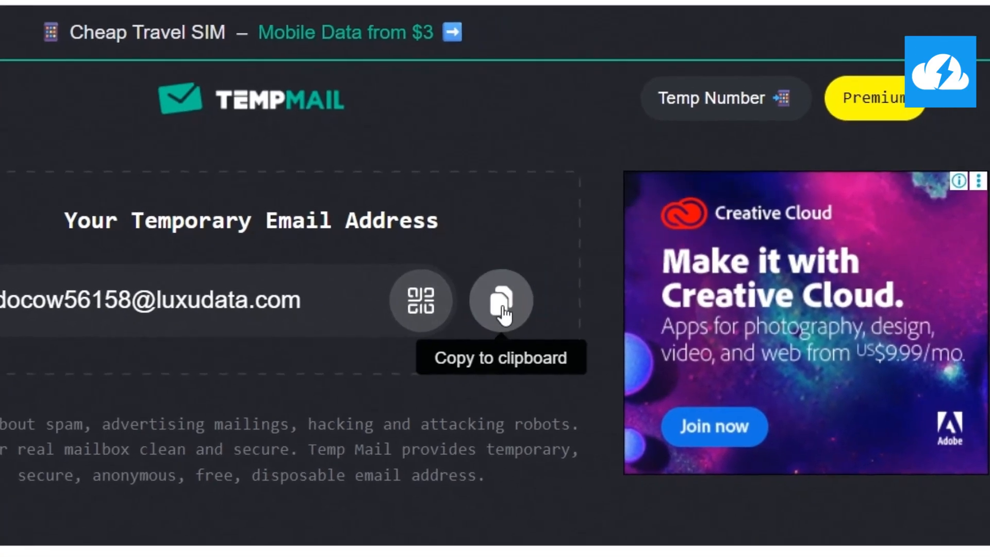
pyautogui.click(496, 304)
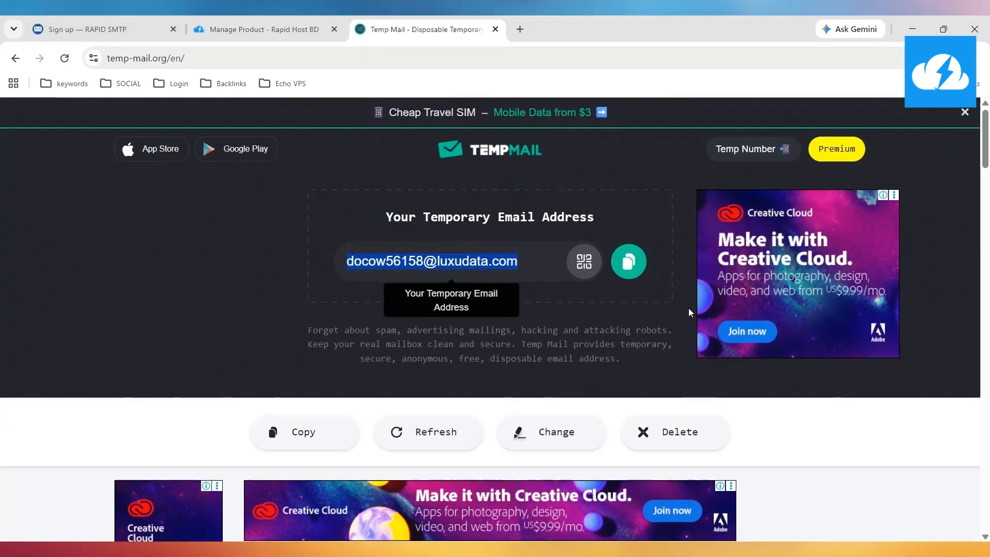
pyautogui.click(30, 29)
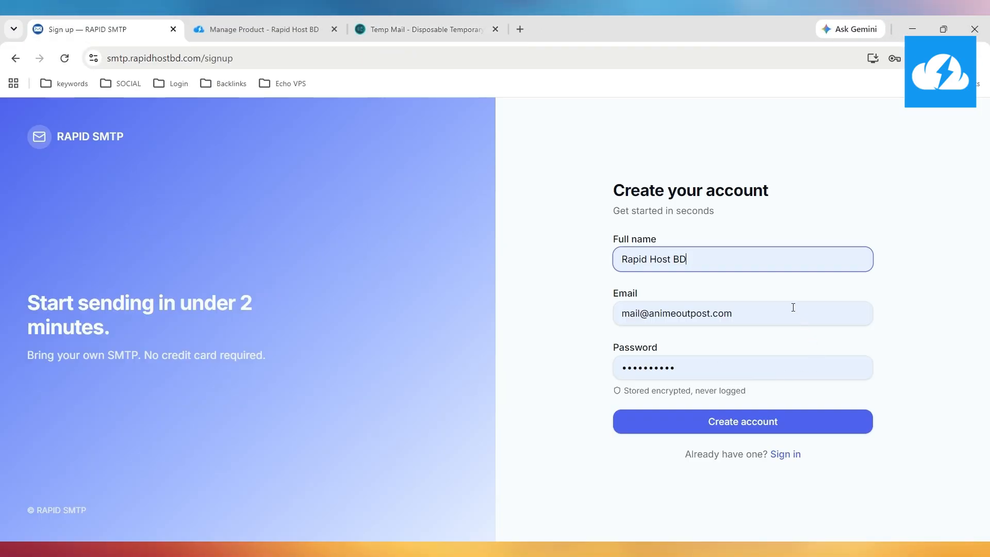
# Enter the temporary email and a password, replacing the rejected weak one, to create the account
pyautogui.hotkey('ctrl', 'v')
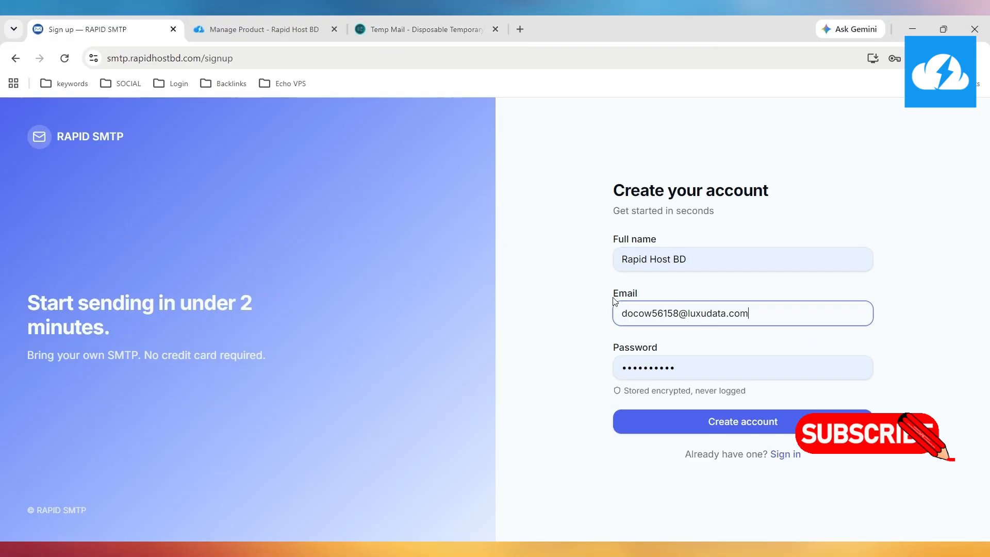
pyautogui.click(687, 367)
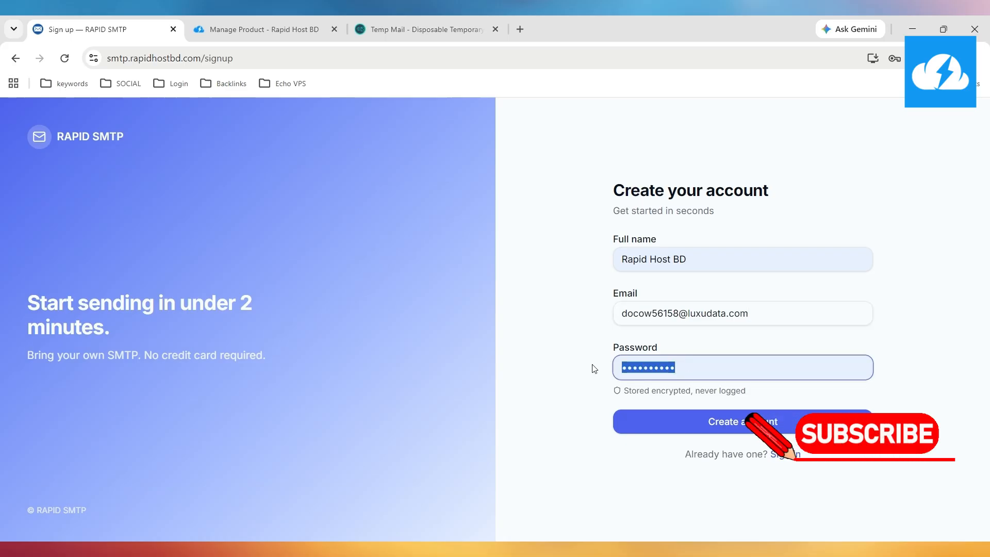
pyautogui.write('123')
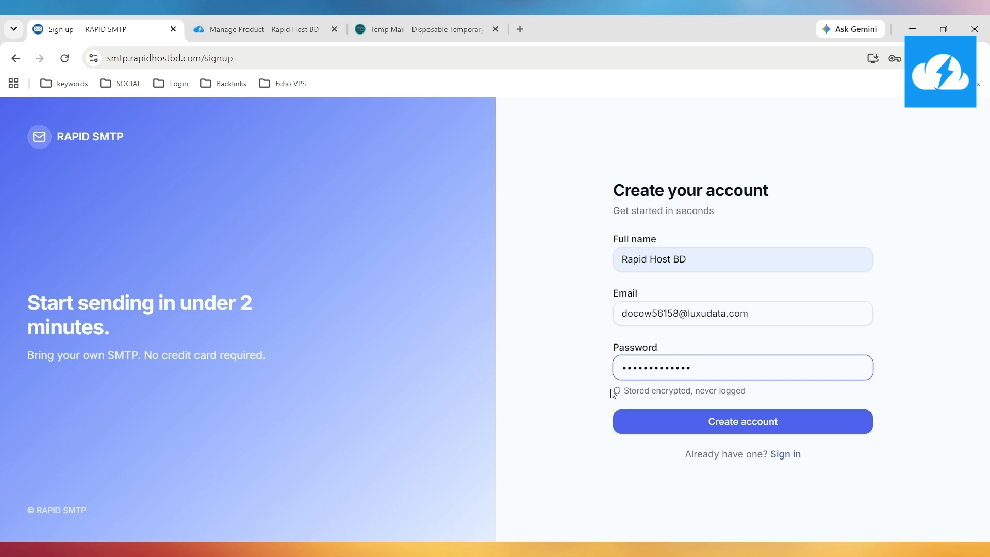
pyautogui.click(661, 419)
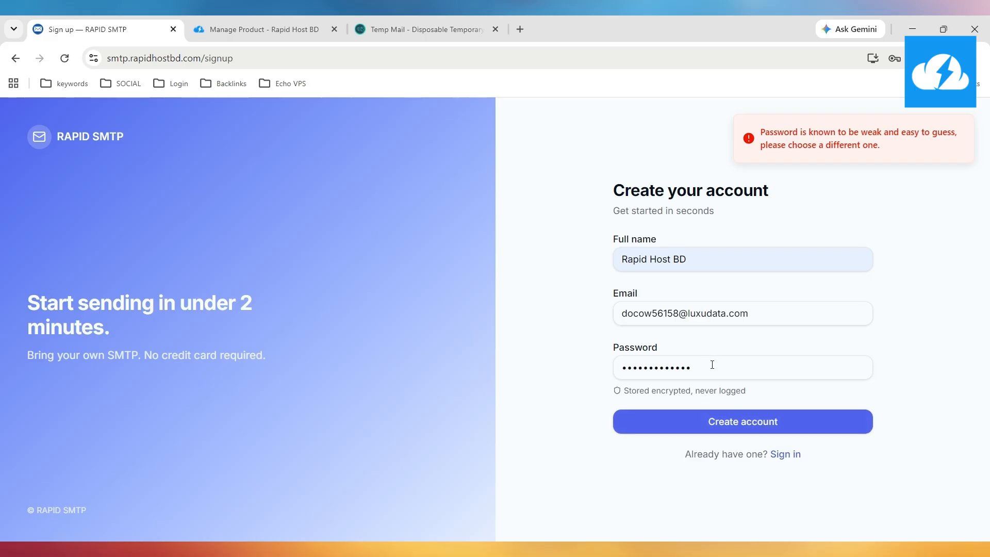
pyautogui.moveTo(712, 365); pyautogui.dragTo(607, 369)
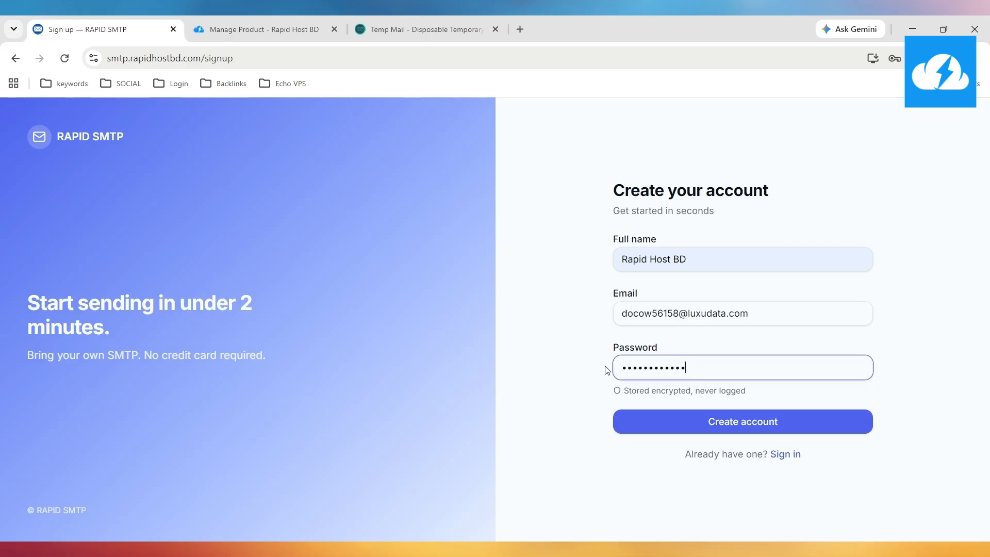
pyautogui.click(768, 422)
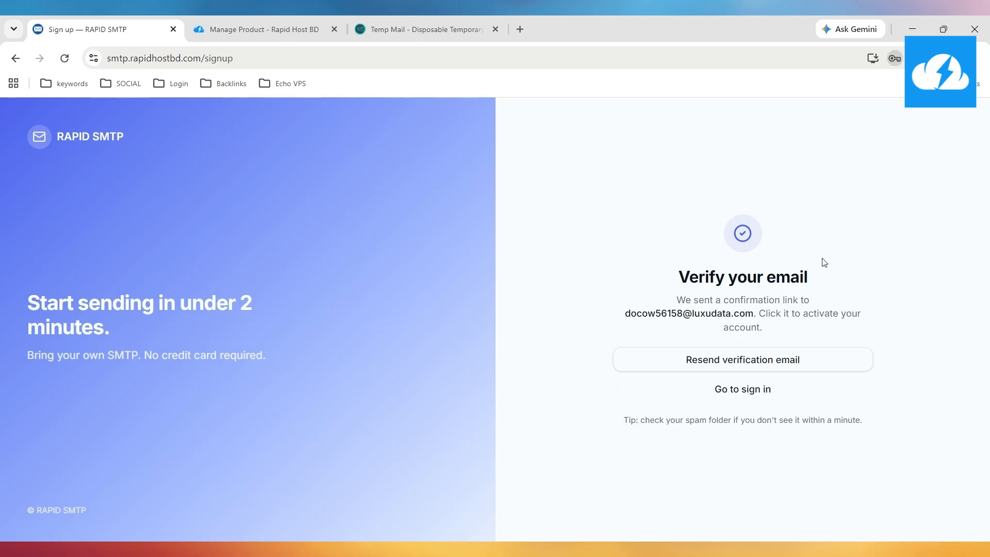
# Open the Rapid-SMTP 'Confirm your signup' email in Temp Mail and follow its Verify Email link
pyautogui.click(433, 35)
pyautogui.scroll(-5, 280, 234)
pyautogui.scroll(-2, 281, 233)
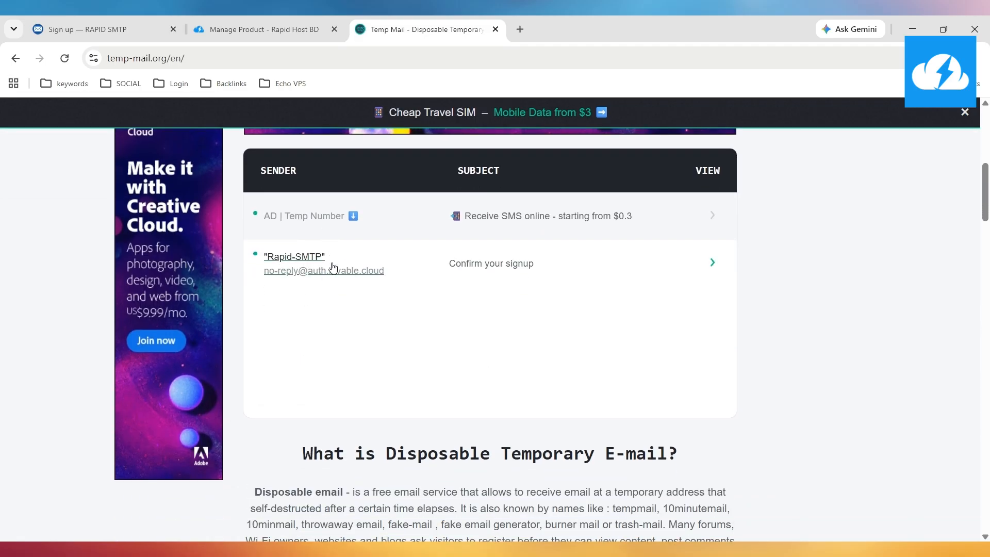
pyautogui.scroll(-8, 361, 309)
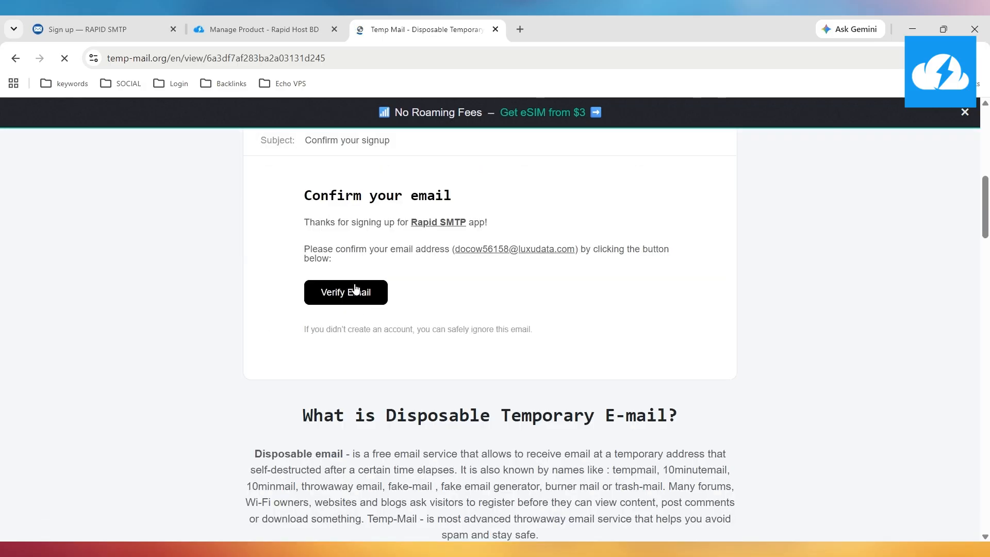
pyautogui.click(355, 289)
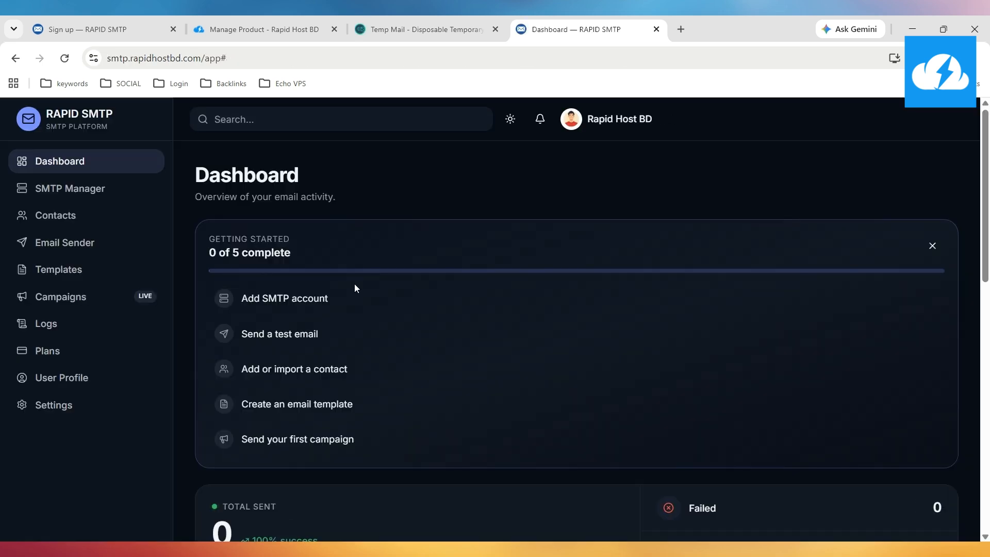
# Switch the dashboard to light mode with the top-bar sun icon and review its zero counts
pyautogui.scroll(-2, 345, 212)
pyautogui.scroll(2, 342, 212)
pyautogui.scroll(-4, 343, 214)
pyautogui.scroll(1, 344, 218)
pyautogui.scroll(3, 343, 214)
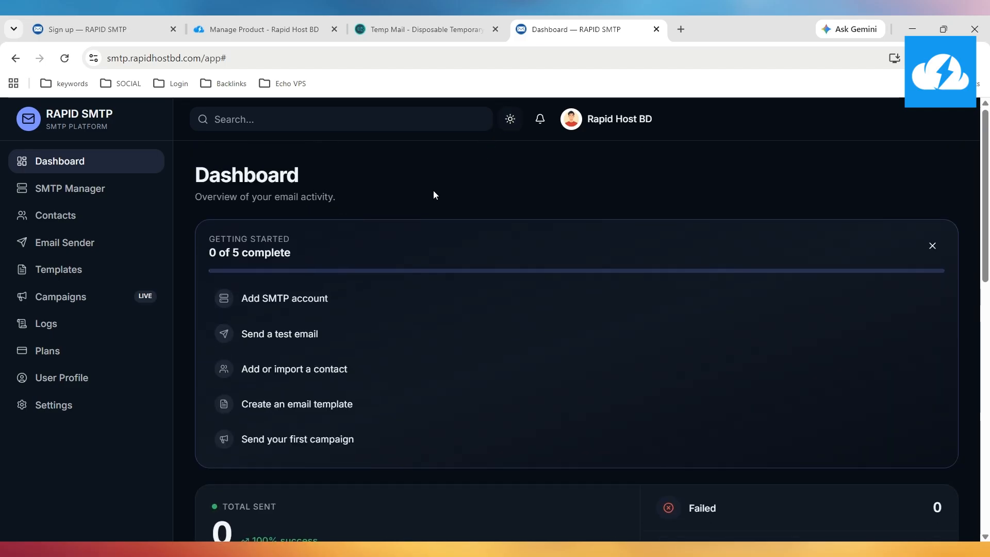
pyautogui.scroll(-7, 379, 245)
pyautogui.scroll(-4, 378, 245)
pyautogui.scroll(4, 379, 245)
pyautogui.scroll(6, 379, 245)
pyautogui.scroll(2, 378, 245)
pyautogui.click(509, 121)
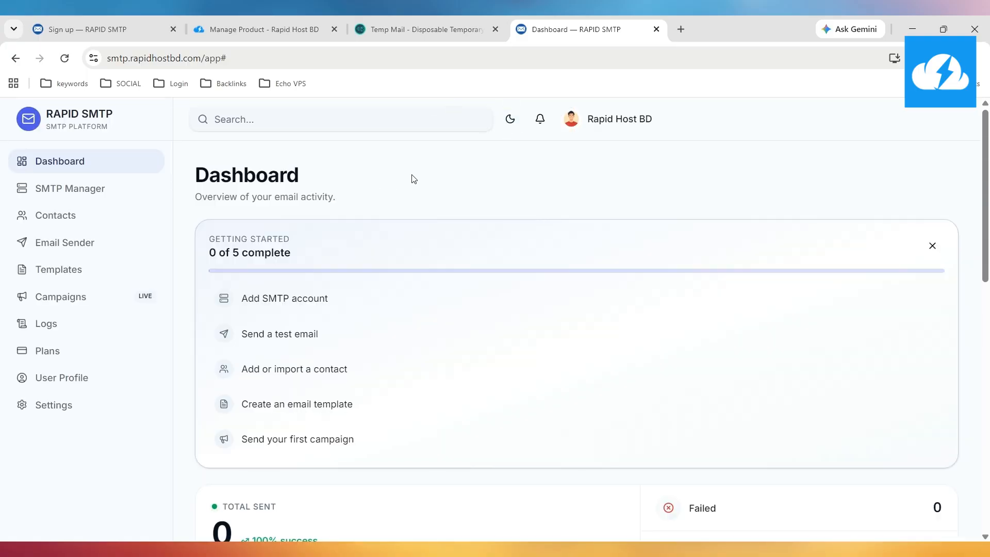
pyautogui.scroll(-8, 301, 204)
pyautogui.scroll(4, 302, 207)
pyautogui.scroll(-1, 302, 206)
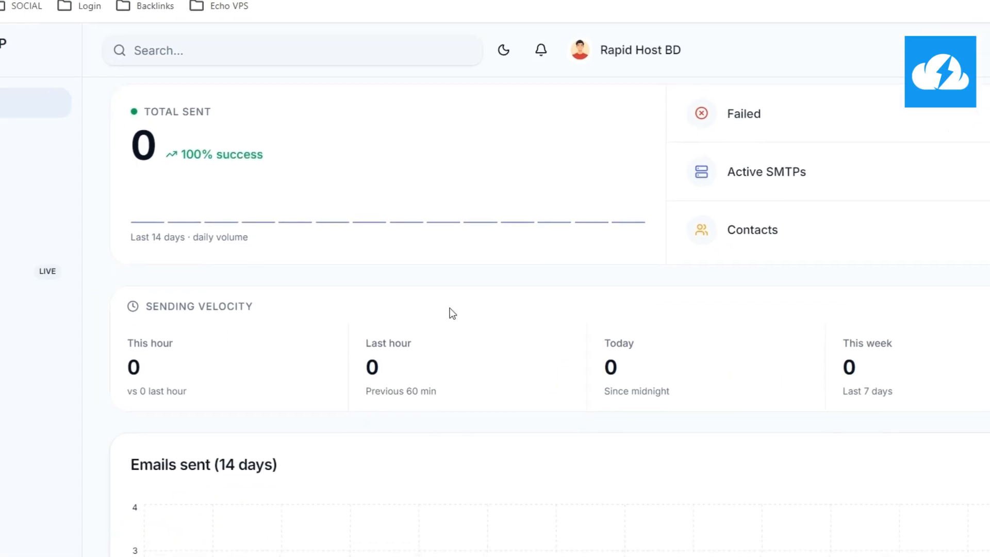
pyautogui.scroll(-2, 177, 387)
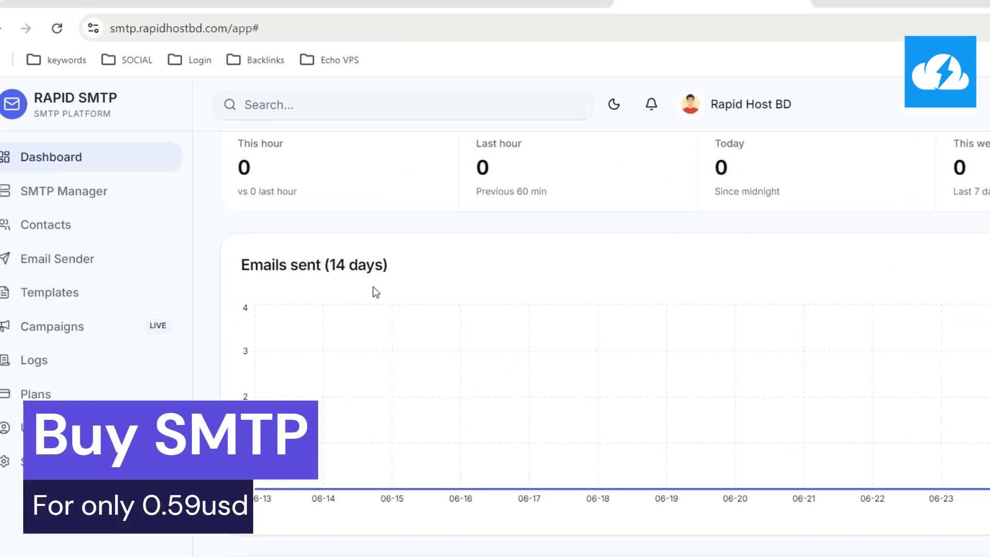
pyautogui.scroll(-2, 453, 381)
pyautogui.scroll(10, 453, 383)
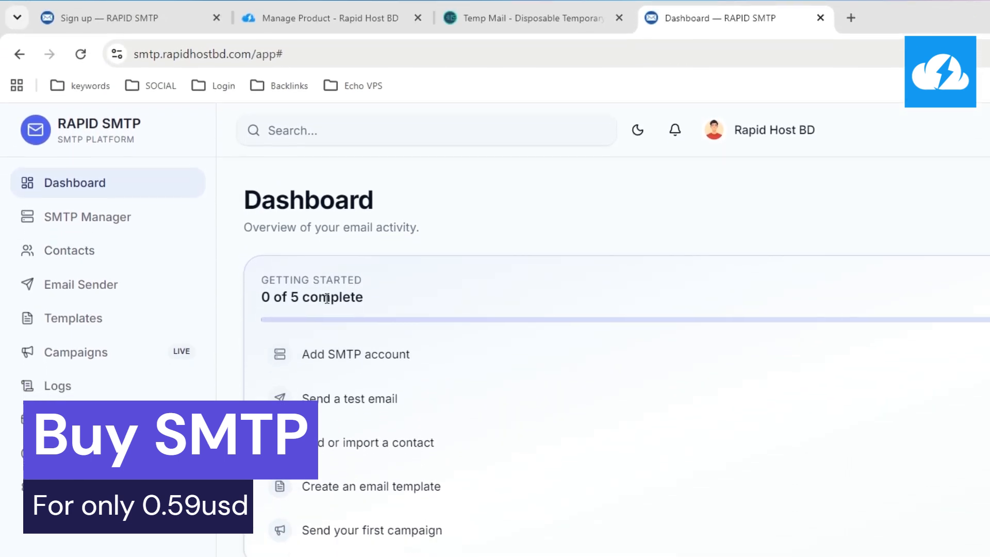
pyautogui.click(338, 19)
pyautogui.scroll(-8, 305, 288)
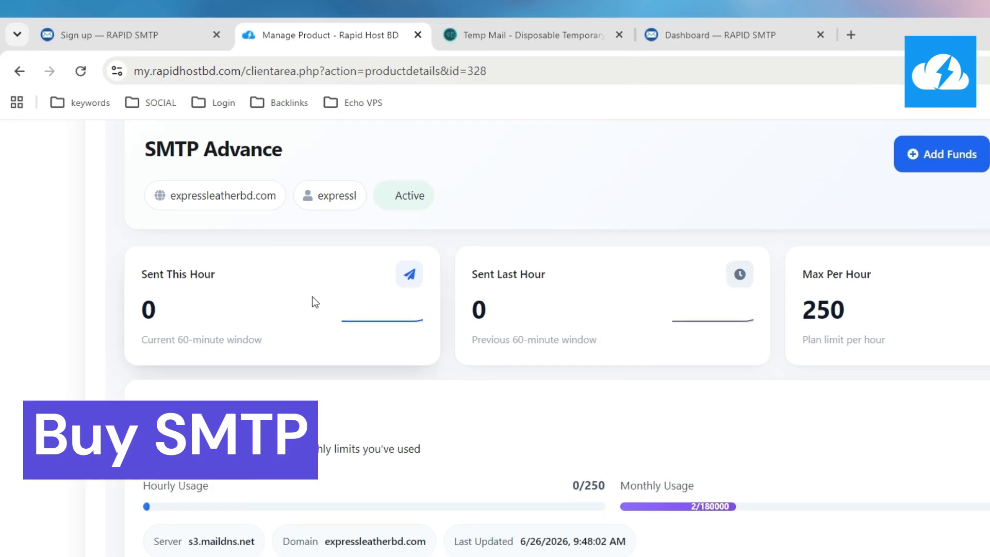
pyautogui.scroll(3, 329, 291)
pyautogui.scroll(-18, 498, 304)
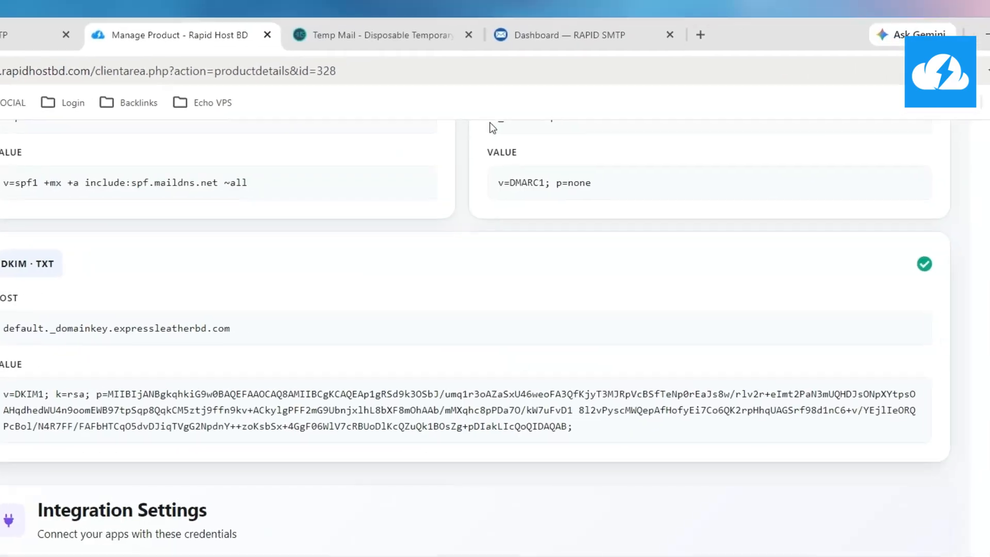
pyautogui.click(567, 34)
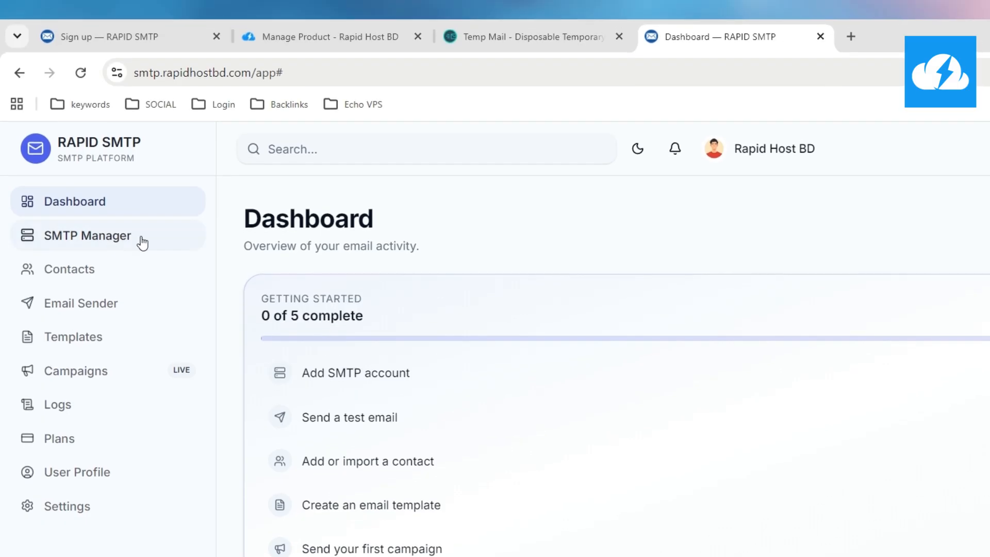
# Go to the SMTP Manager page from the left sidebar
pyautogui.click(143, 242)
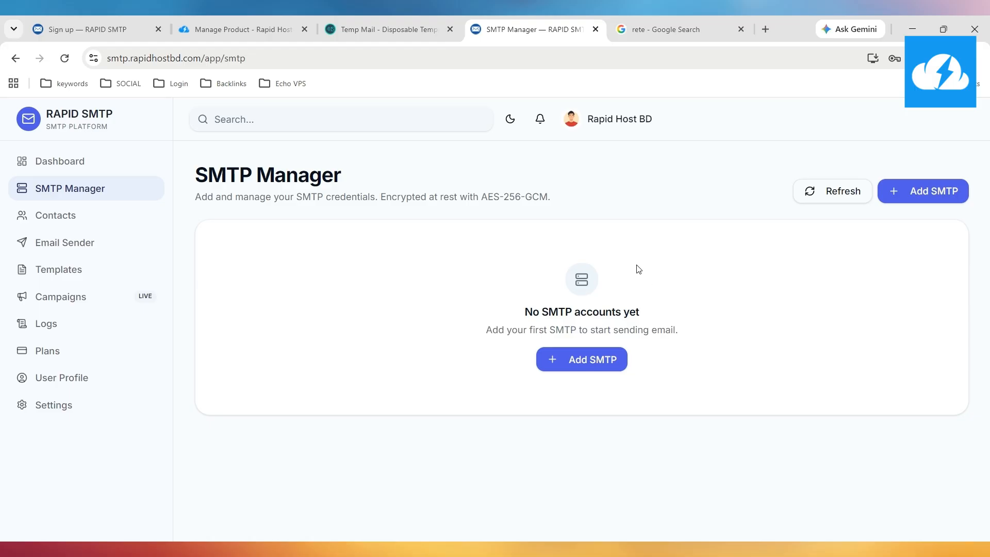
# Add a new SMTP account with the friendly name 'Youtube Video'
pyautogui.click(570, 357)
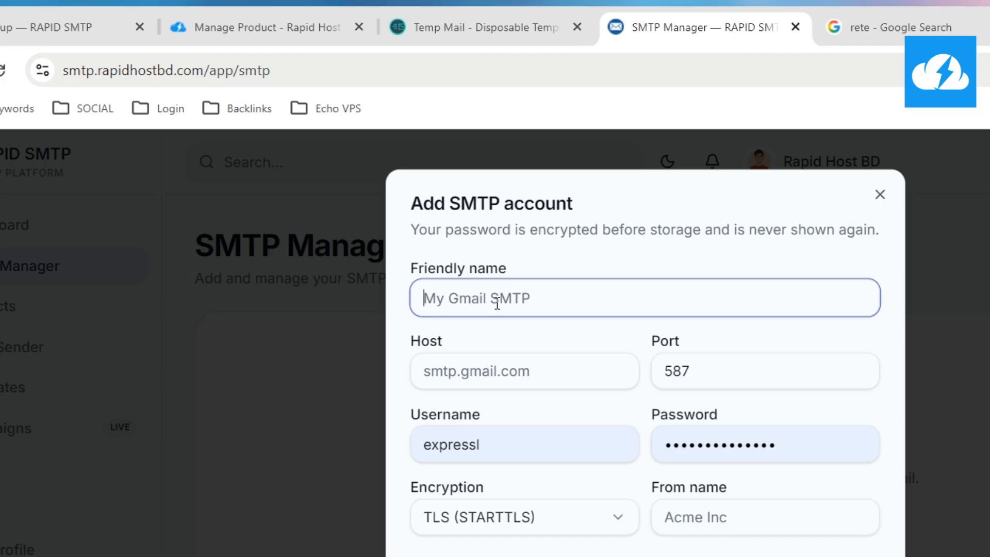
pyautogui.write('utube Vu')
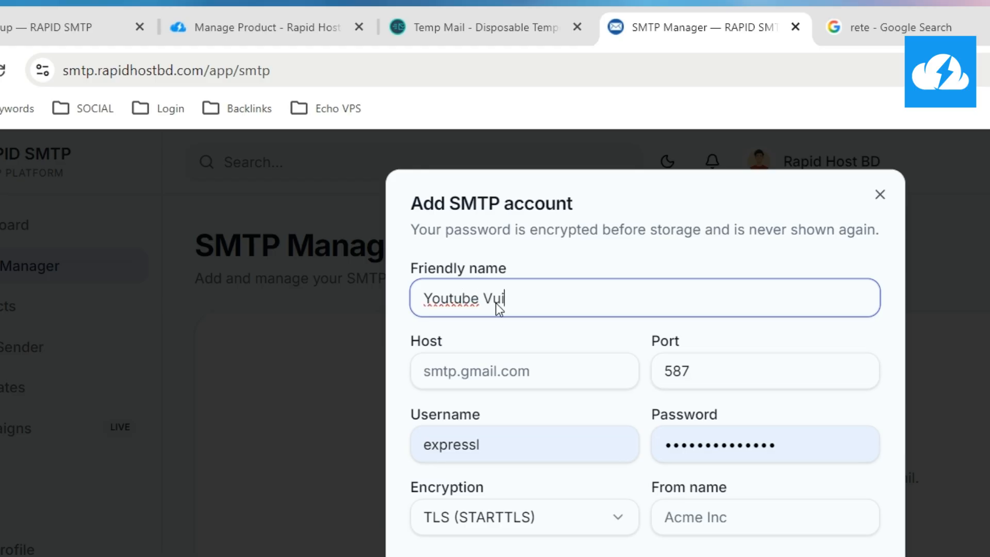
pyautogui.write('ideo')
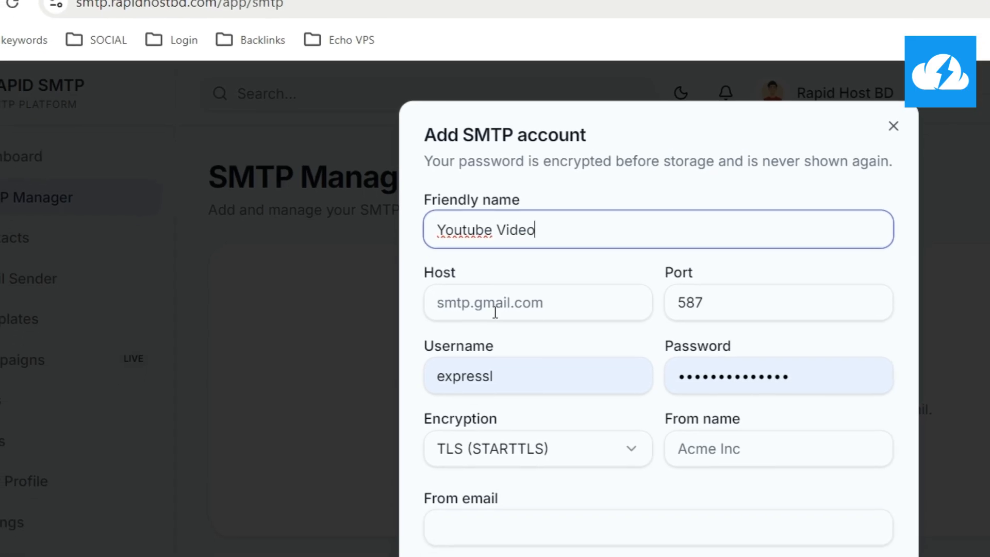
pyautogui.click(469, 369)
# Copy the SSL server address s3.maildns.net from the hosting Integration Settings
pyautogui.click(429, 25)
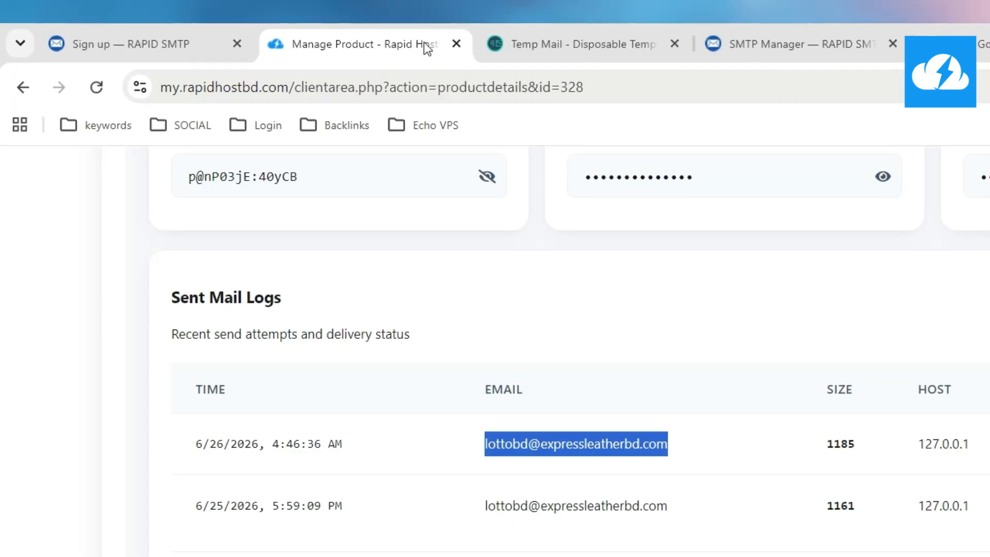
pyautogui.scroll(5, 215, 305)
pyautogui.scroll(4, 229, 315)
pyautogui.scroll(-4, 215, 339)
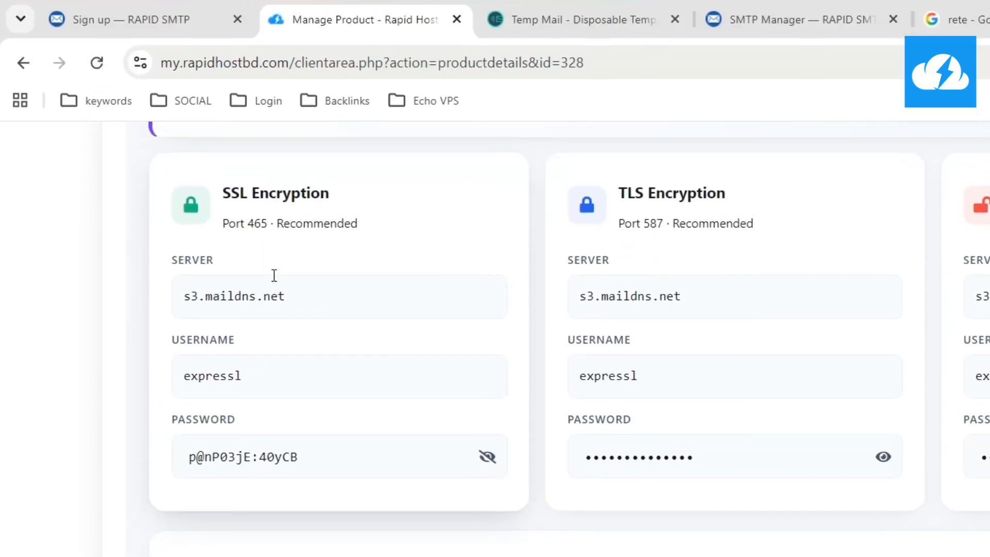
pyautogui.scroll(2, 274, 275)
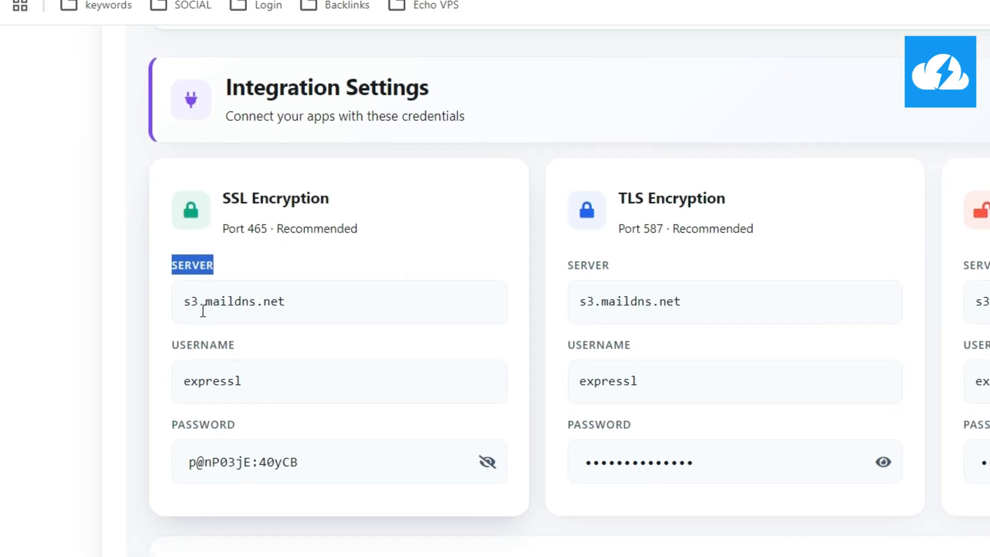
pyautogui.click(214, 316)
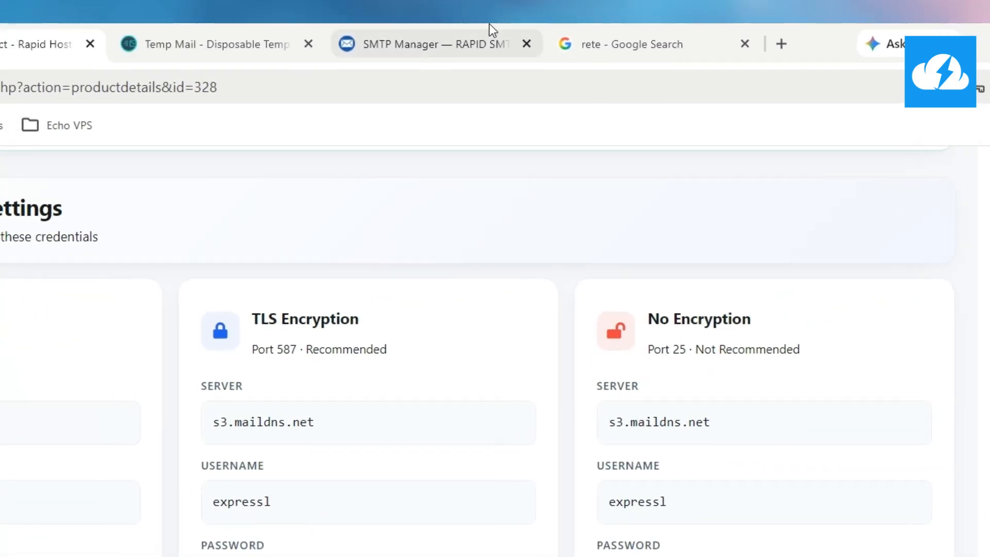
# Set the SMTP host to s3.maildns.net and the port to 465
pyautogui.click(462, 28)
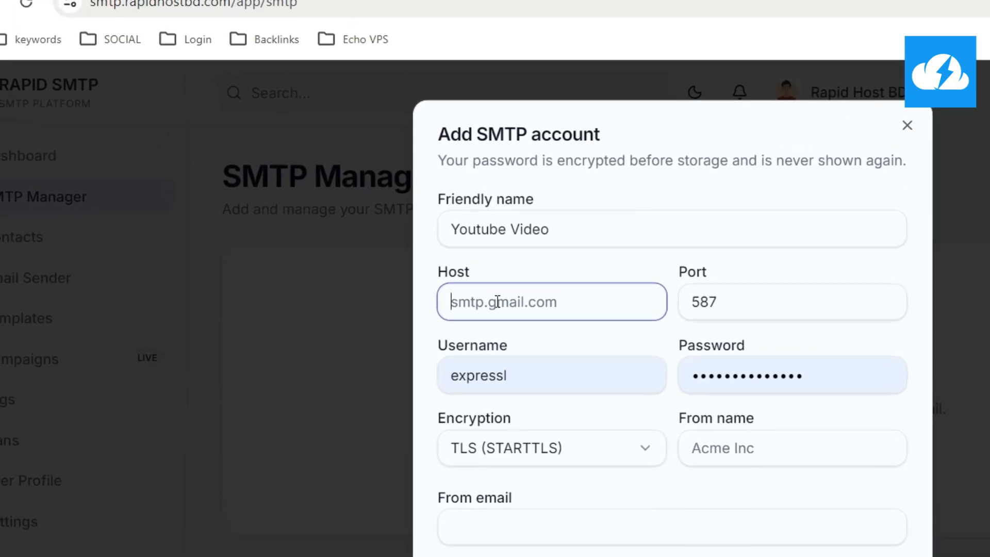
pyautogui.write('s3.maildns.net')
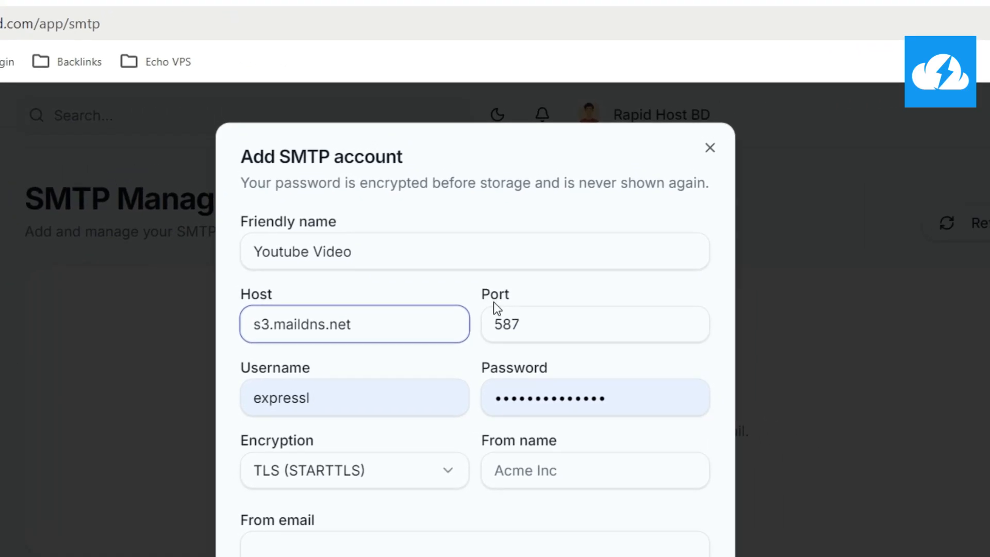
pyautogui.moveTo(532, 328); pyautogui.dragTo(468, 323)
pyautogui.write('465')
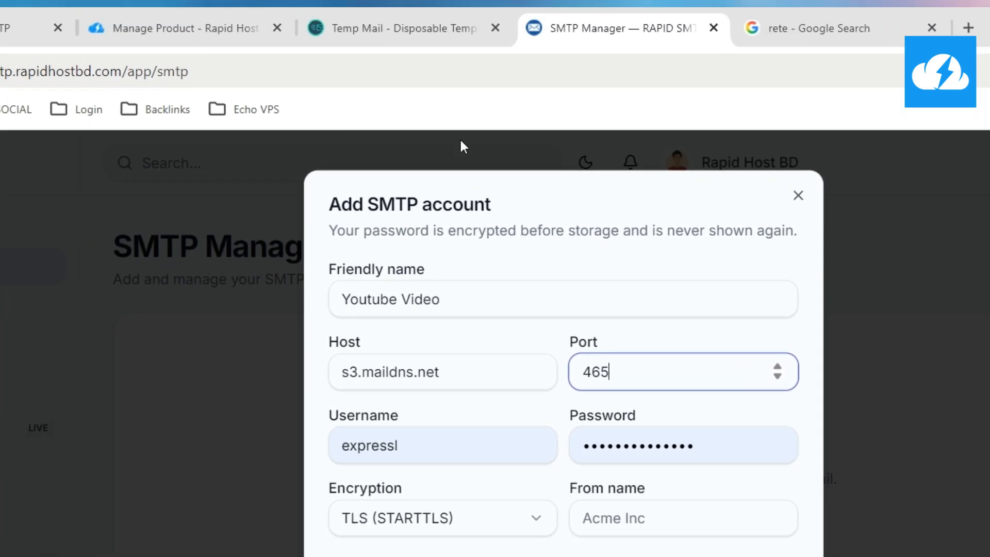
# Replace the Username field with the SSL username copied from Integration Settings
pyautogui.click(361, 28)
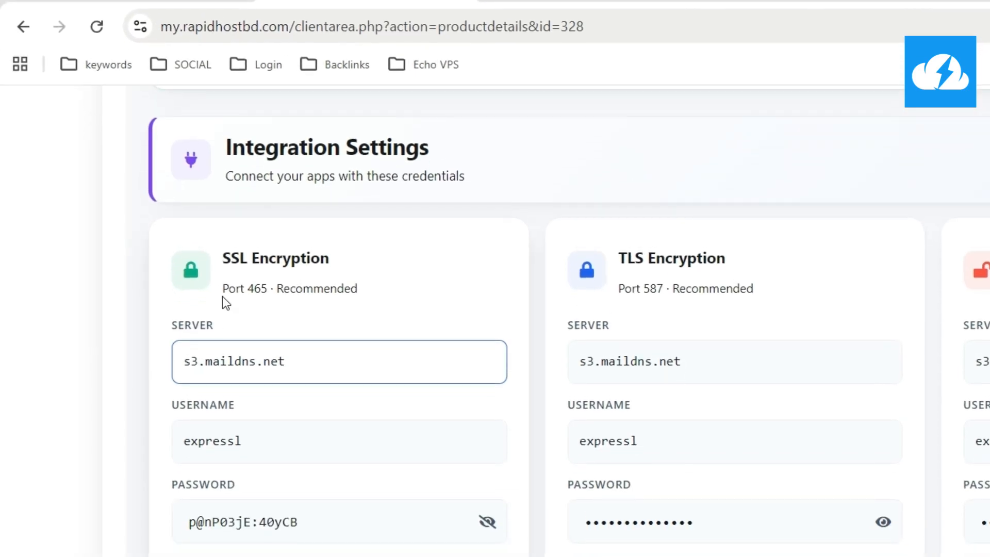
pyautogui.moveTo(223, 297); pyautogui.dragTo(272, 302)
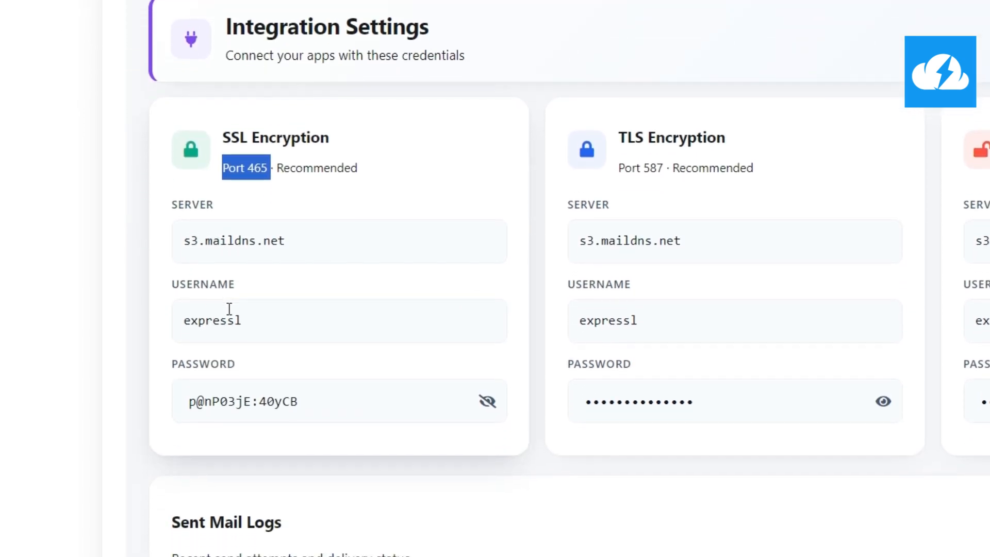
pyautogui.click(235, 314)
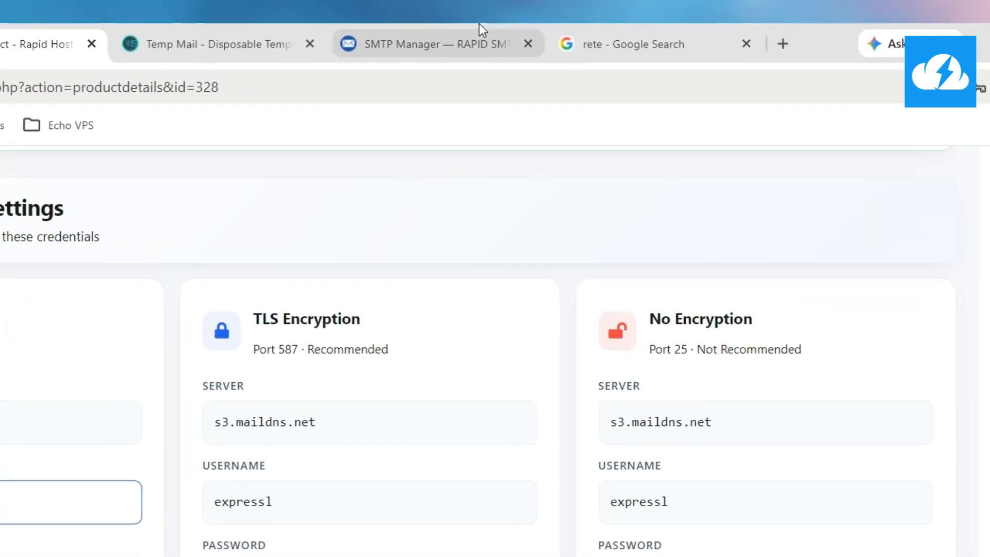
pyautogui.click(473, 28)
pyautogui.click(537, 304)
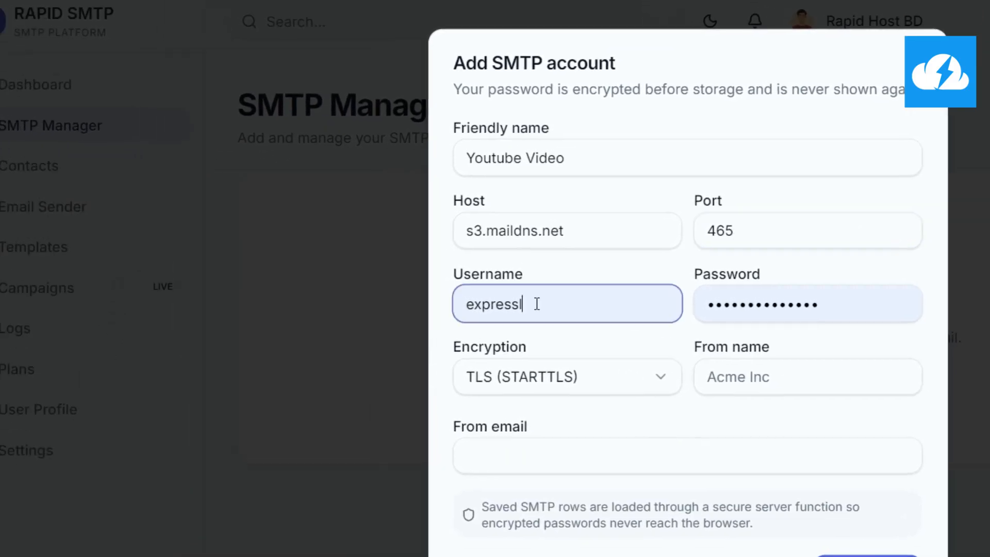
pyautogui.moveTo(537, 304); pyautogui.dragTo(429, 308)
pyautogui.write('expressl')
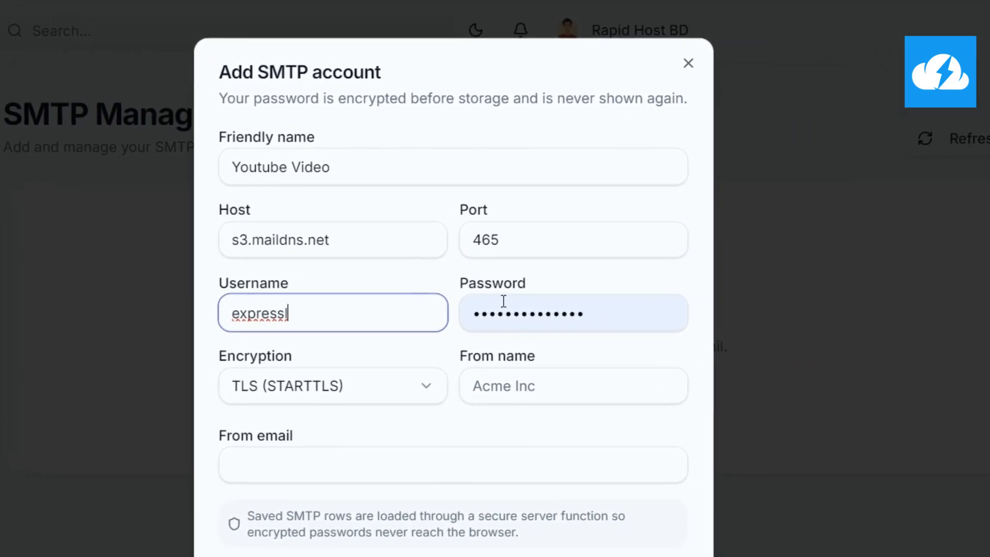
# Fill in the copied SSL password and choose SSL encryption
pyautogui.click(507, 310)
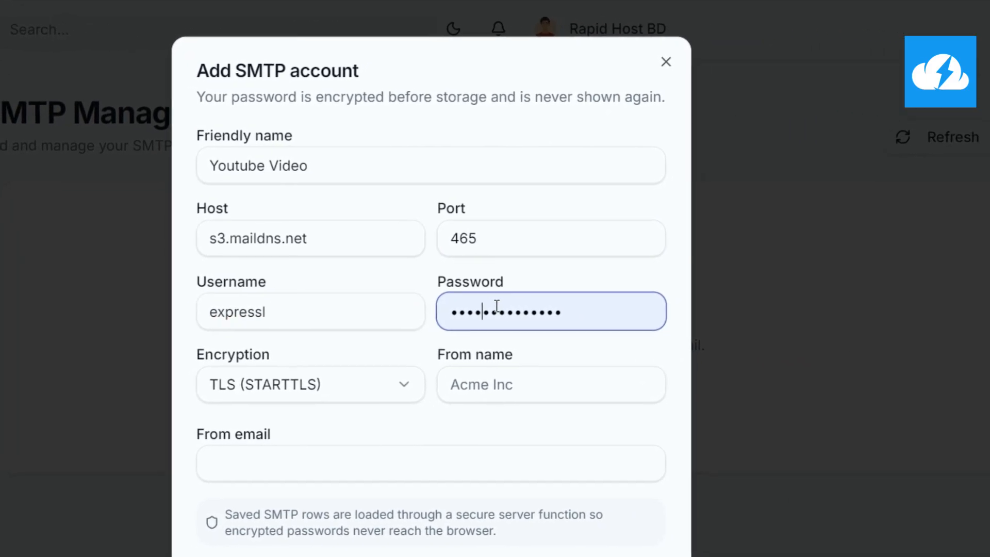
pyautogui.click(299, 31)
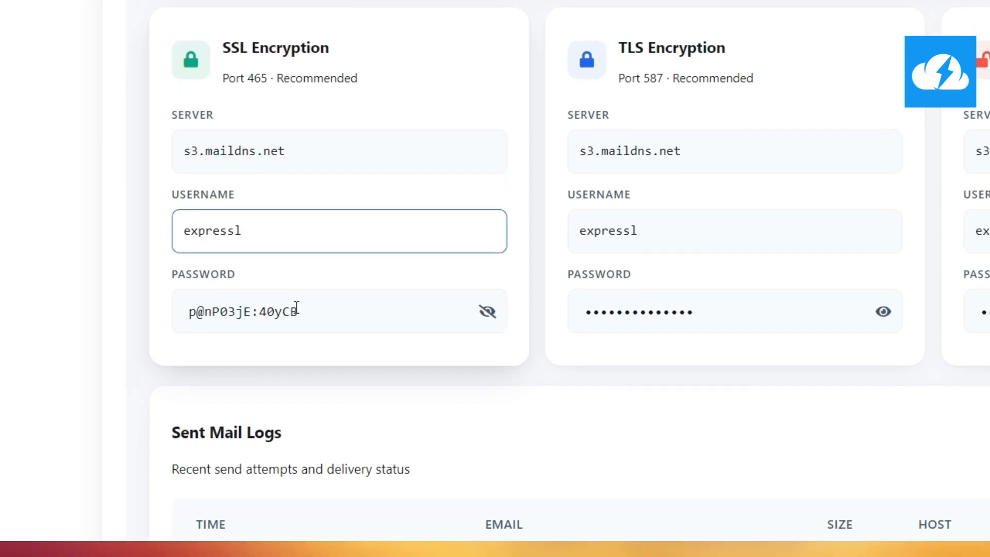
pyautogui.click(289, 405)
pyautogui.click(506, 26)
pyautogui.hotkey('ctrl', 'v')
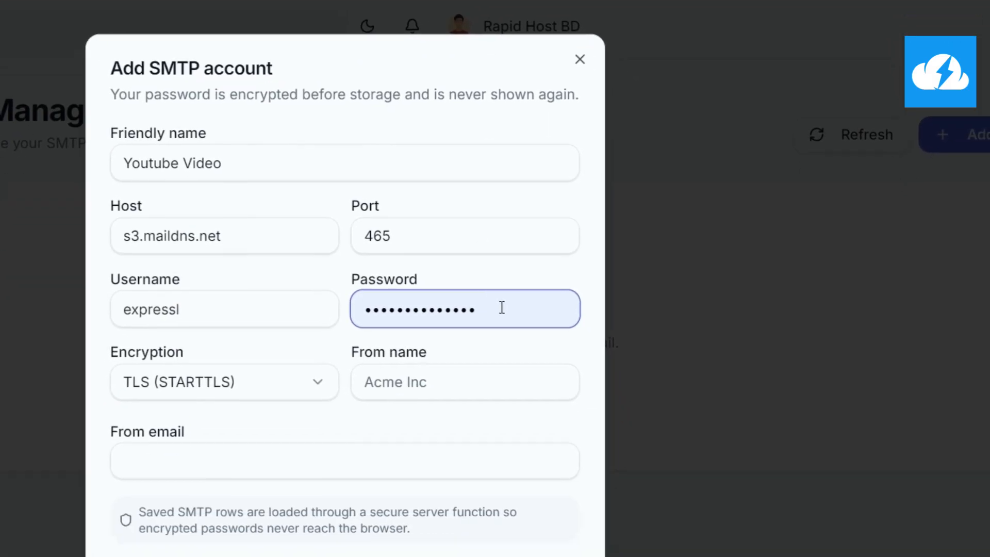
pyautogui.moveTo(537, 449); pyautogui.dragTo(359, 451)
pyautogui.hotkey('ctrl', 'v')
pyautogui.click(492, 304)
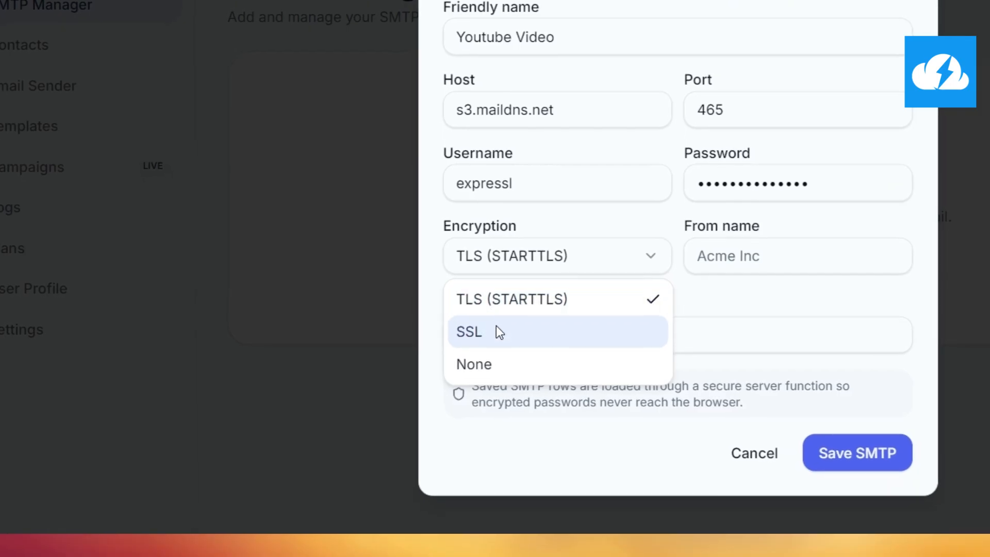
pyautogui.click(497, 327)
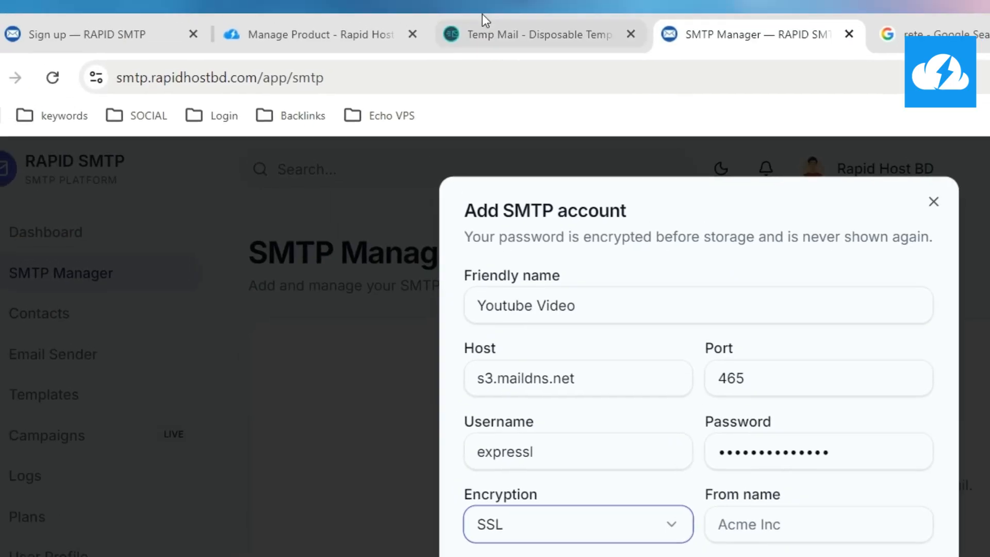
# Set the From name of the SMTP account to 'Hello World'
pyautogui.click(382, 29)
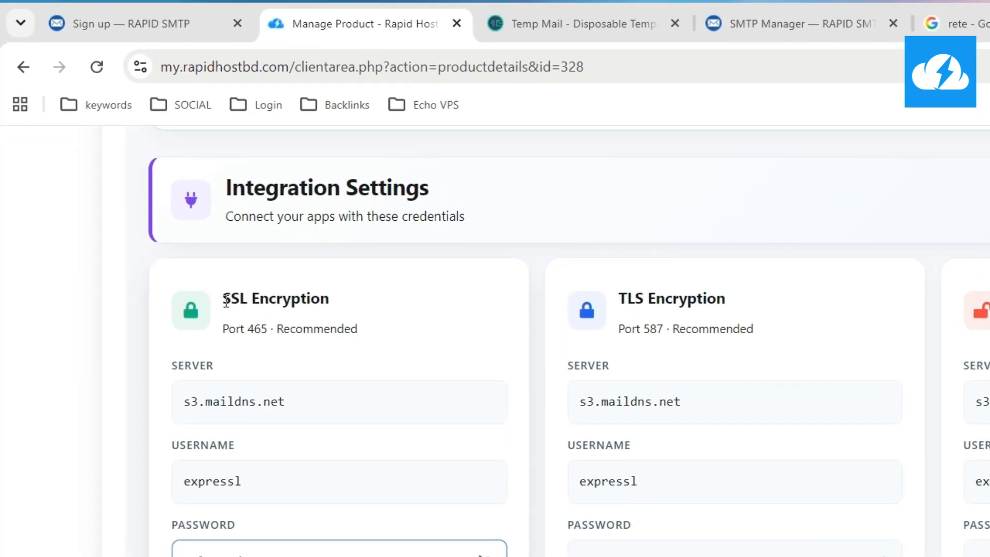
pyautogui.moveTo(226, 301); pyautogui.dragTo(332, 299)
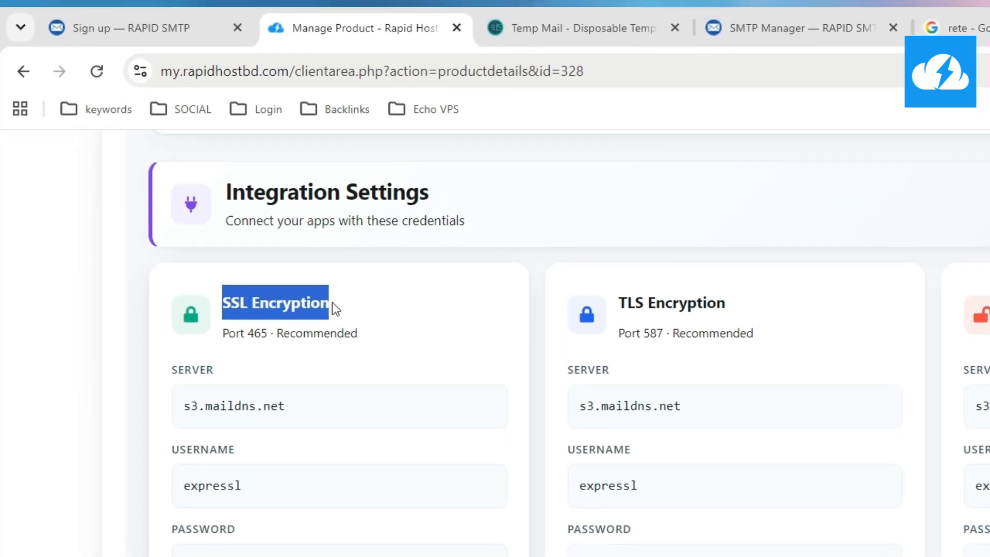
pyautogui.click(332, 299)
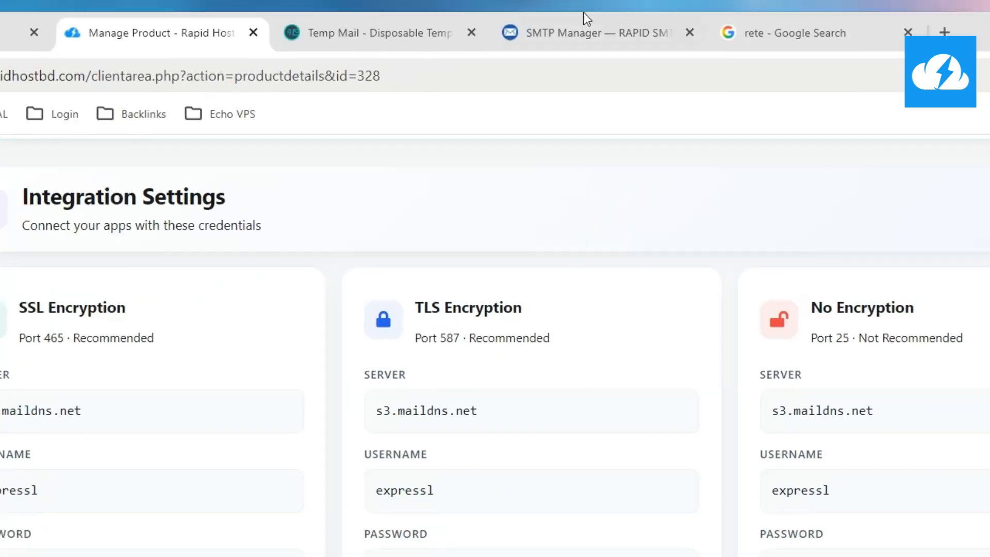
pyautogui.click(443, 31)
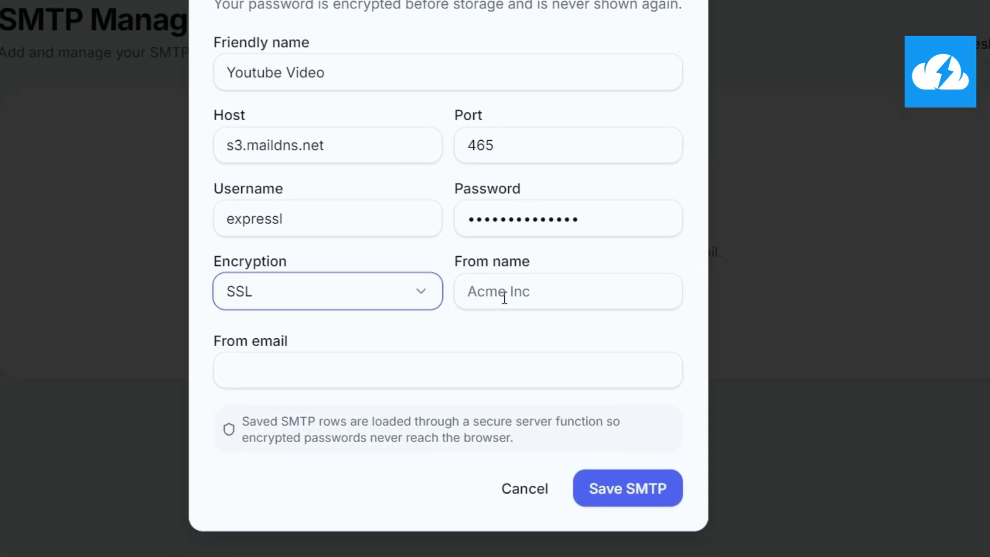
pyautogui.click(487, 530)
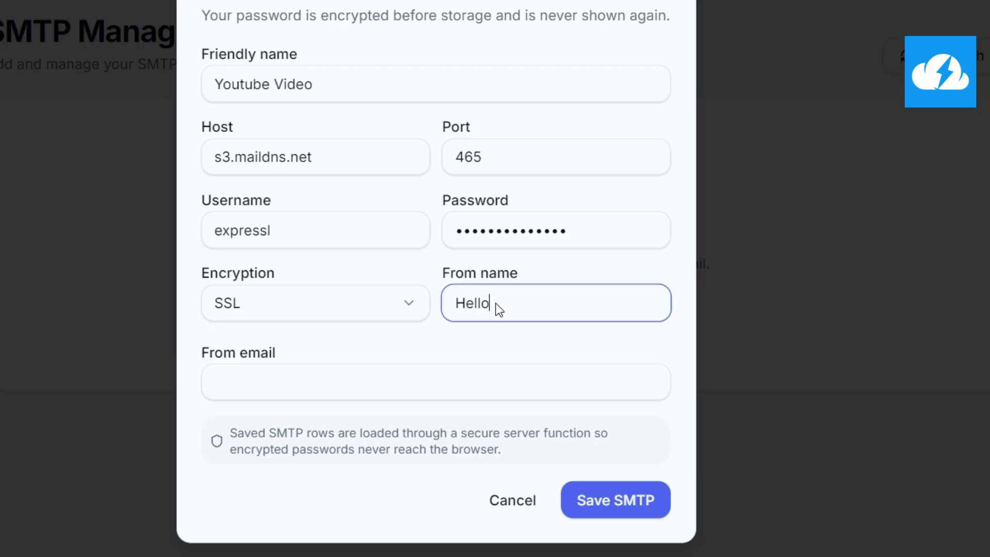
pyautogui.write('WO')
pyautogui.press('BackSpace')
pyautogui.write('orld')
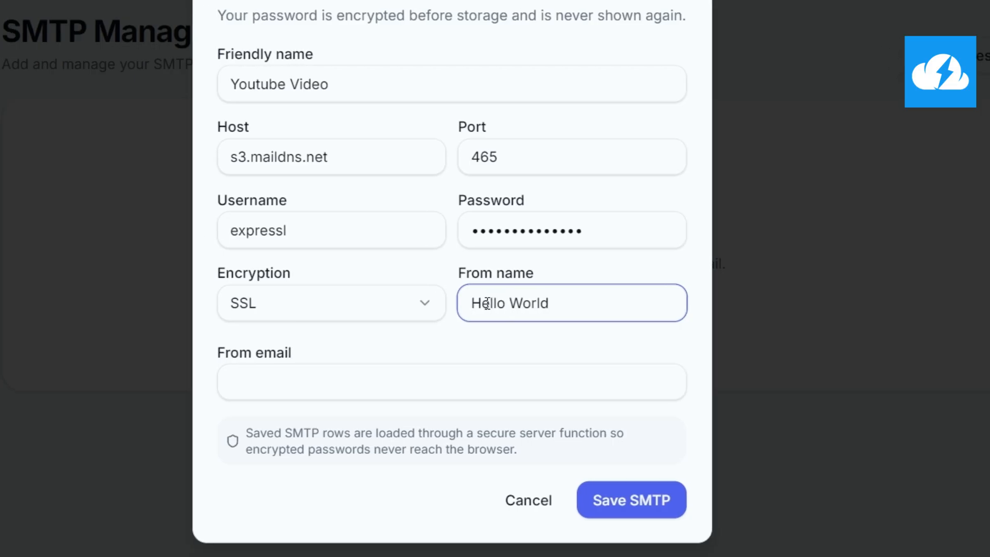
# Copy the sender address from the hosting Sent Mail Logs into From email
pyautogui.click(361, 392)
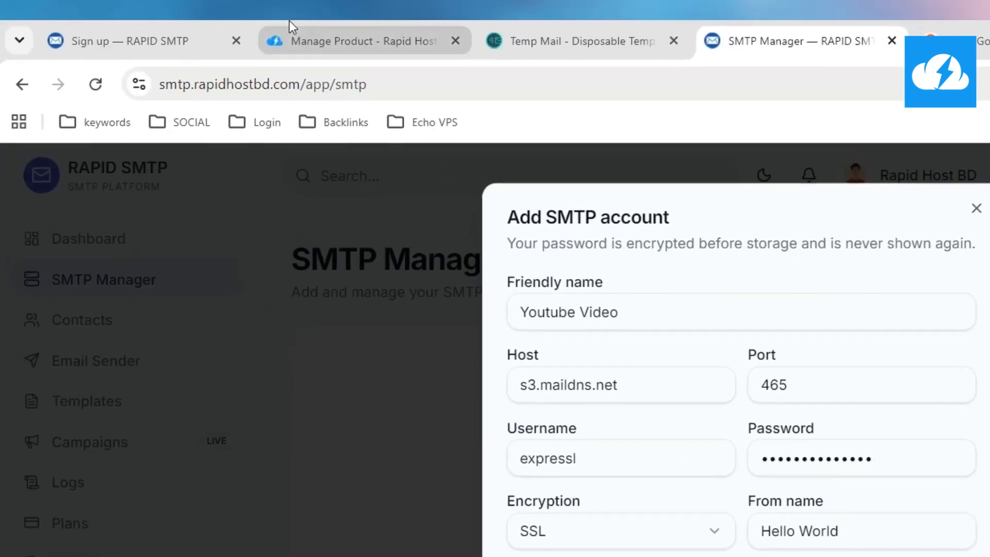
pyautogui.click(315, 41)
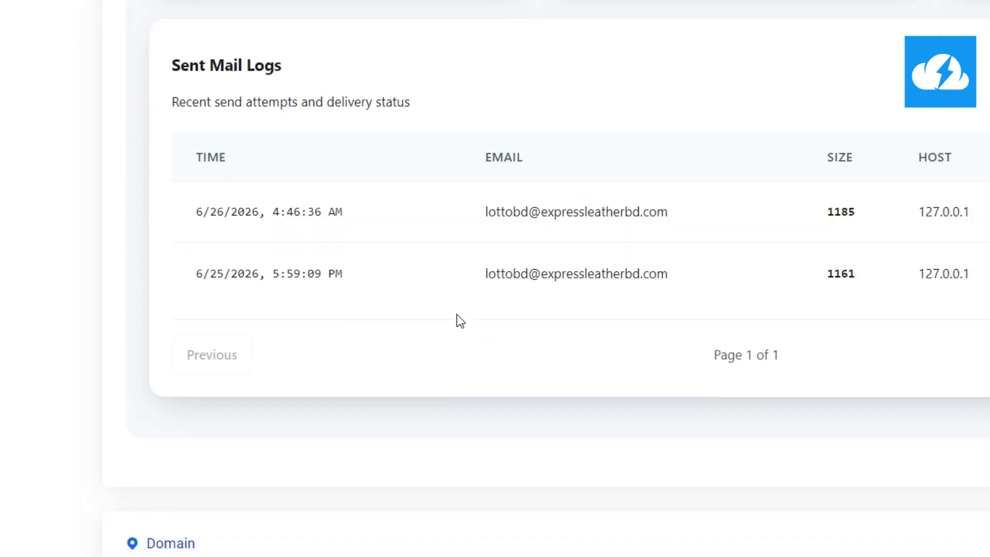
pyautogui.moveTo(480, 288); pyautogui.dragTo(503, 303)
pyautogui.hotkey('ctrl', 'c')
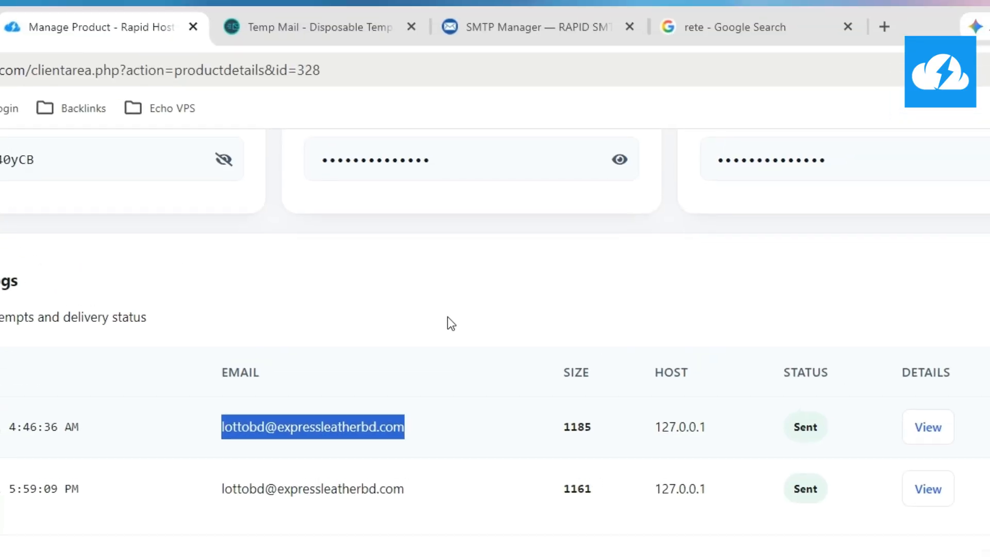
pyautogui.click(542, 20)
pyautogui.hotkey('ctrl', 'v')
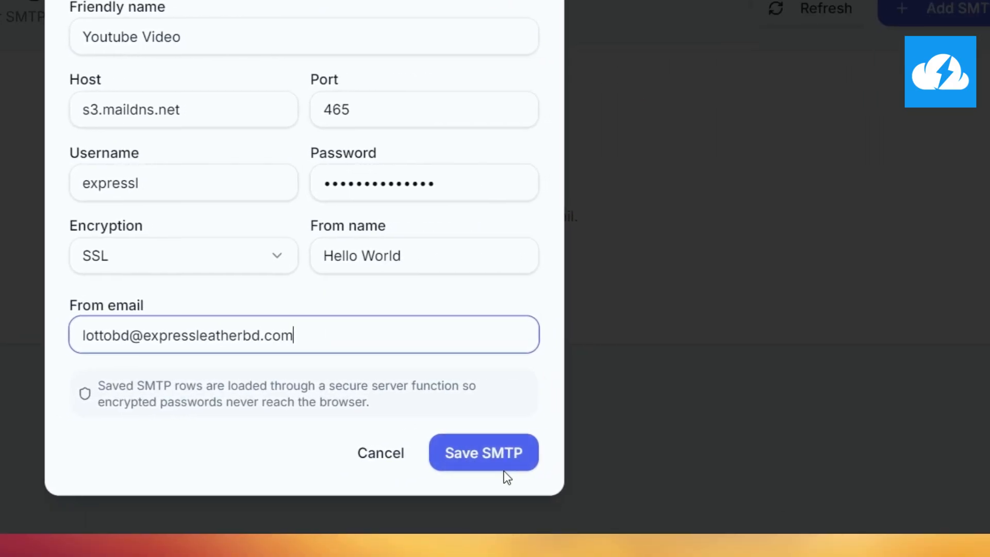
# Save the Youtube Video SMTP account and test its connection so it shows active
pyautogui.click(499, 467)
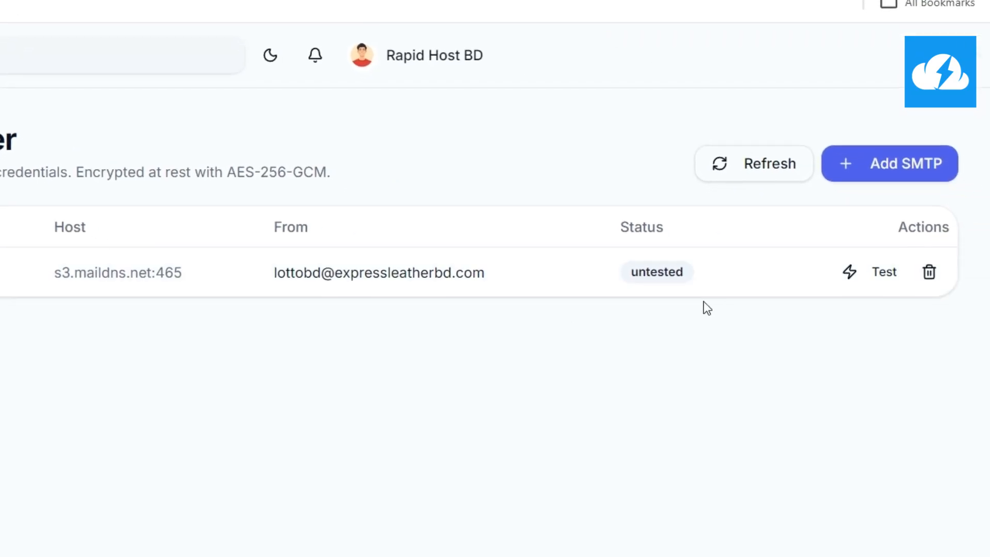
pyautogui.click(879, 273)
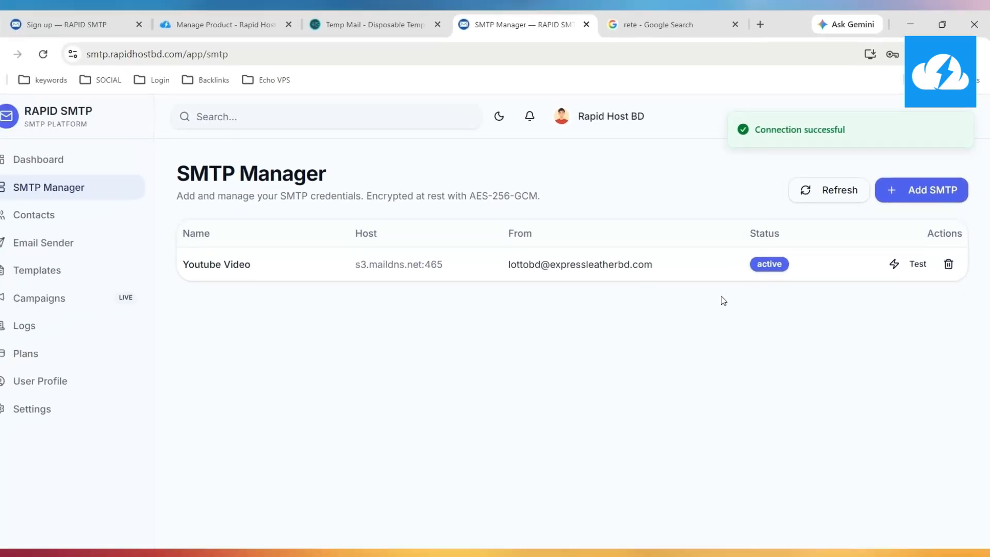
pyautogui.click(923, 194)
pyautogui.click(793, 422)
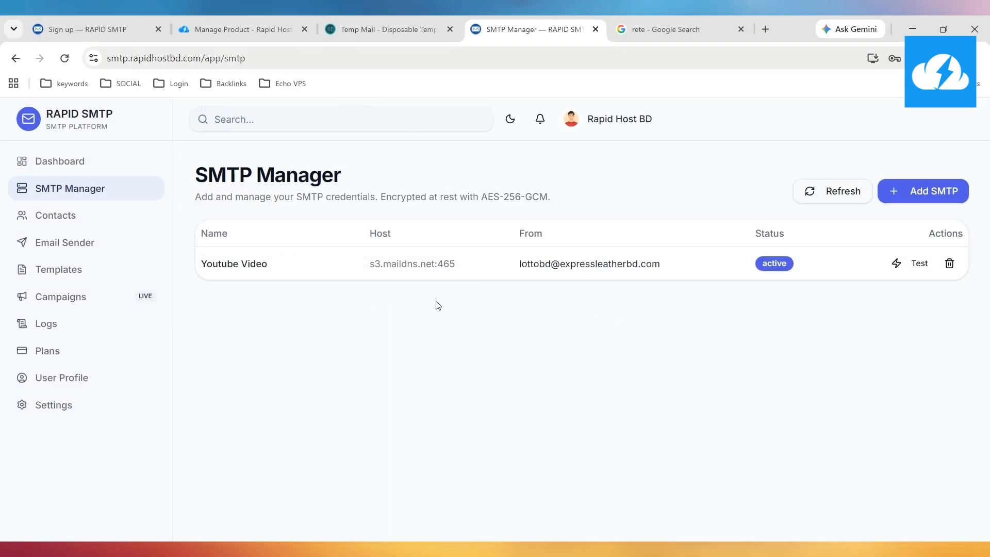
# Open the empty Contacts page, briefly opening and cancelling the Import CSV and Add contact forms
pyautogui.click(106, 218)
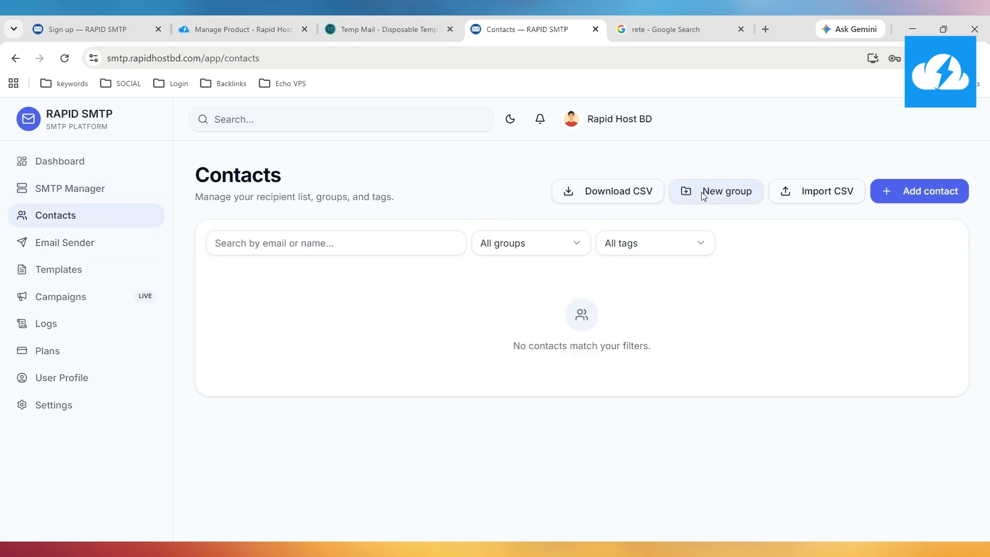
pyautogui.click(790, 194)
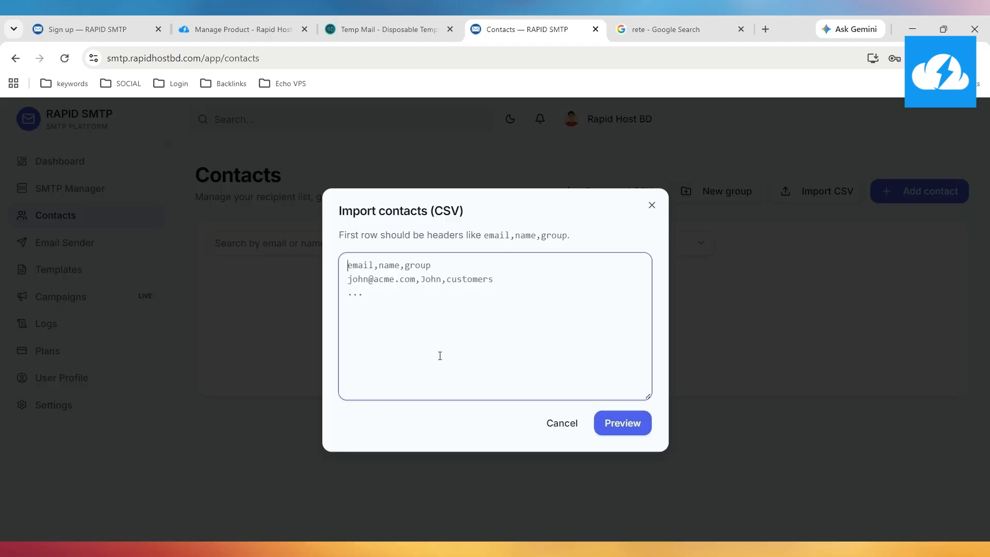
pyautogui.click(564, 425)
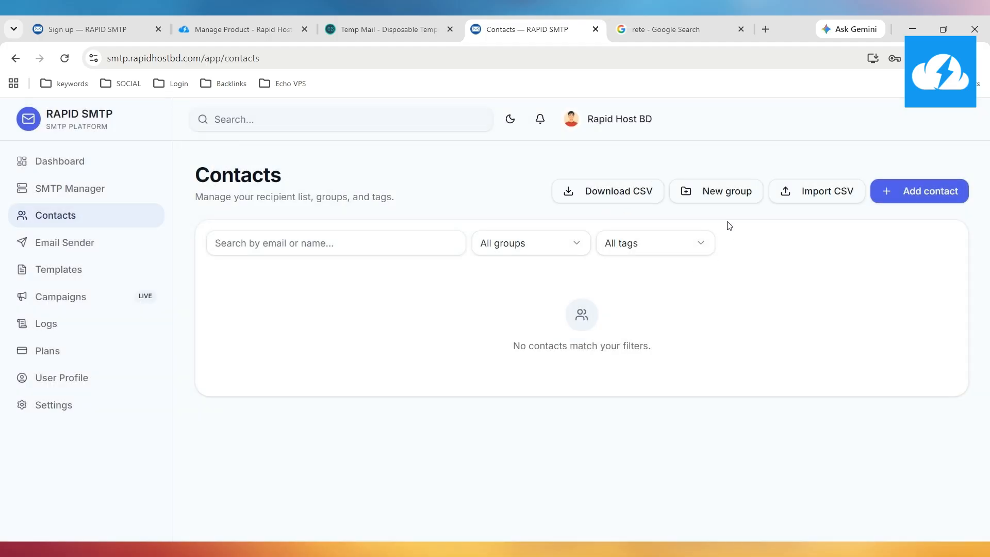
pyautogui.click(901, 199)
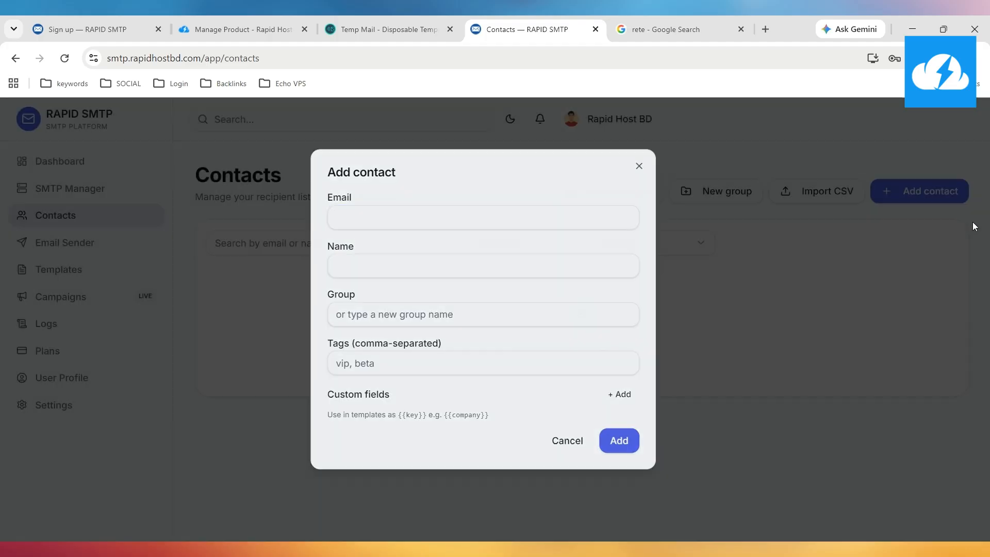
pyautogui.click(972, 222)
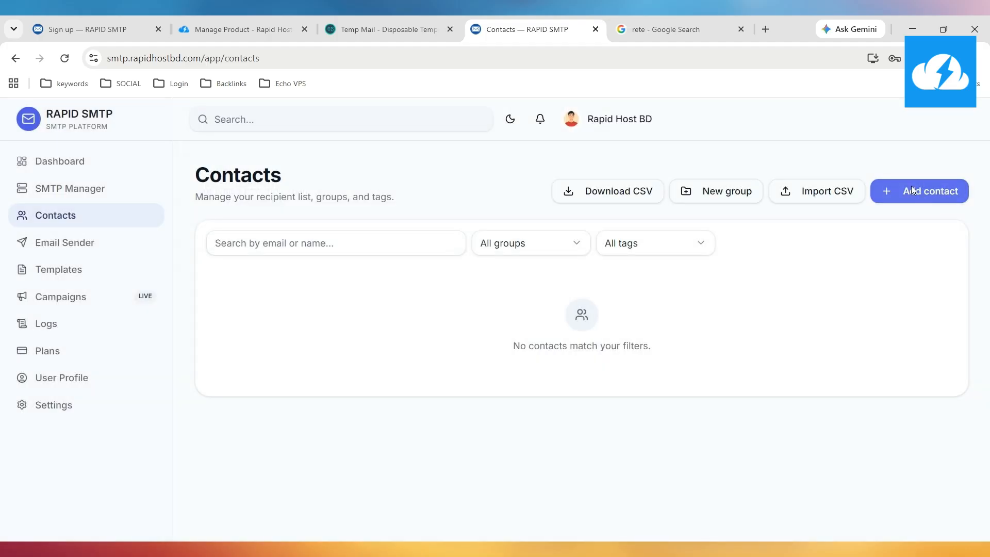
# In a new contact form, enter the contact's Gmail address and the name 'Rapid Host'
pyautogui.click(912, 189)
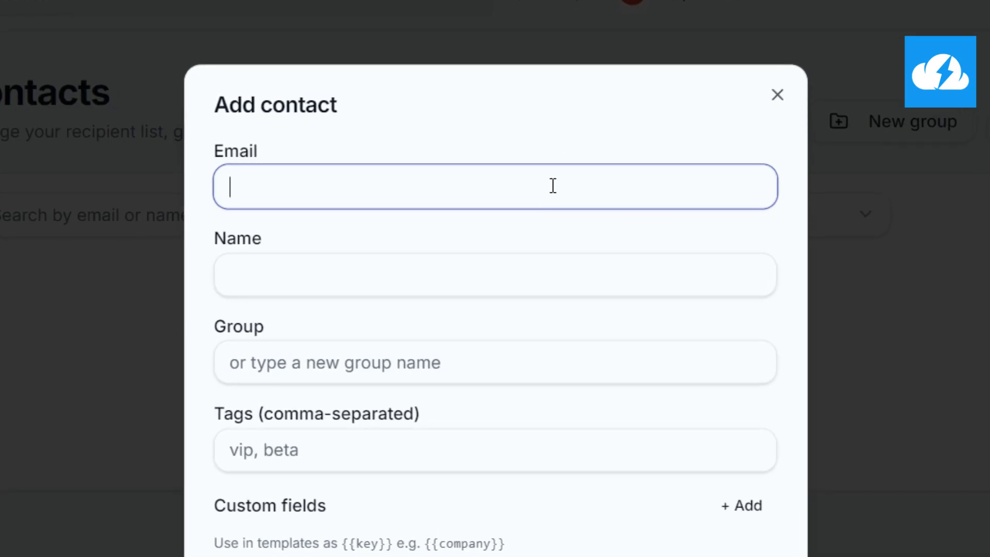
pyautogui.click(495, 239)
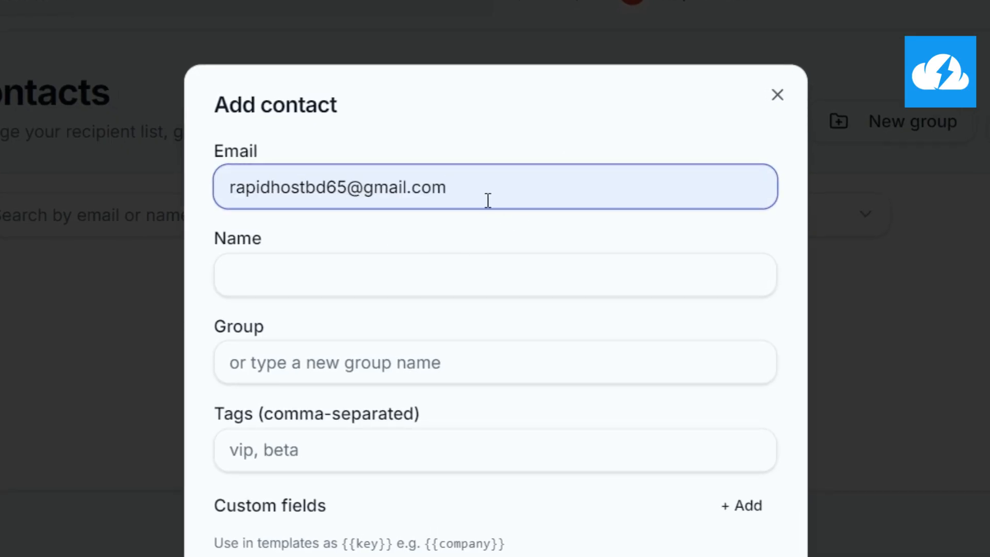
pyautogui.click(311, 275)
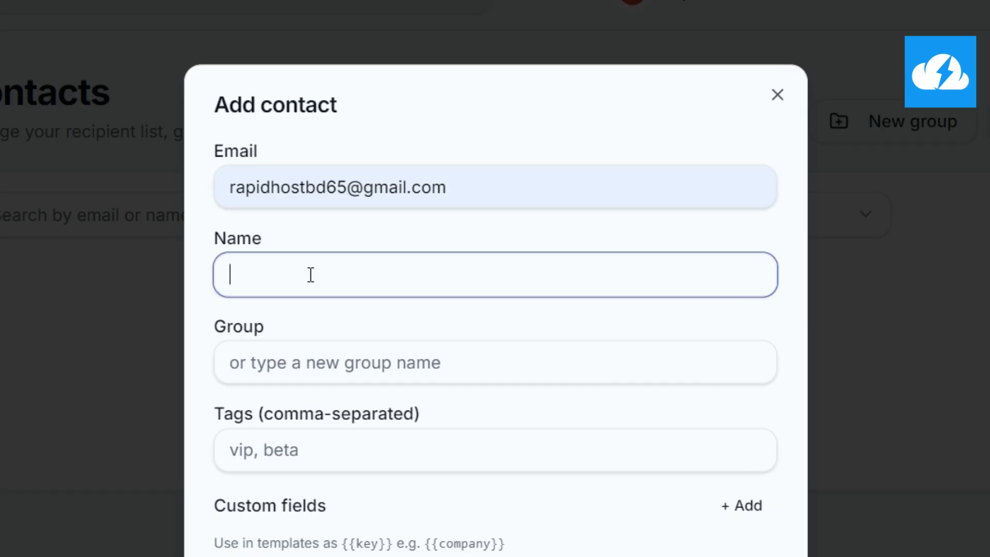
pyautogui.write('Rapid Host BD')
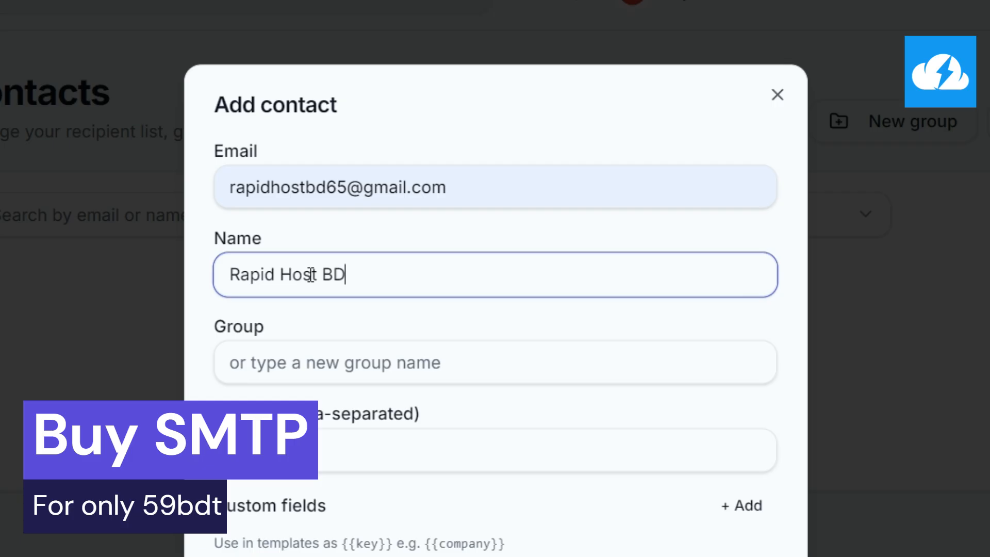
pyautogui.click(353, 367)
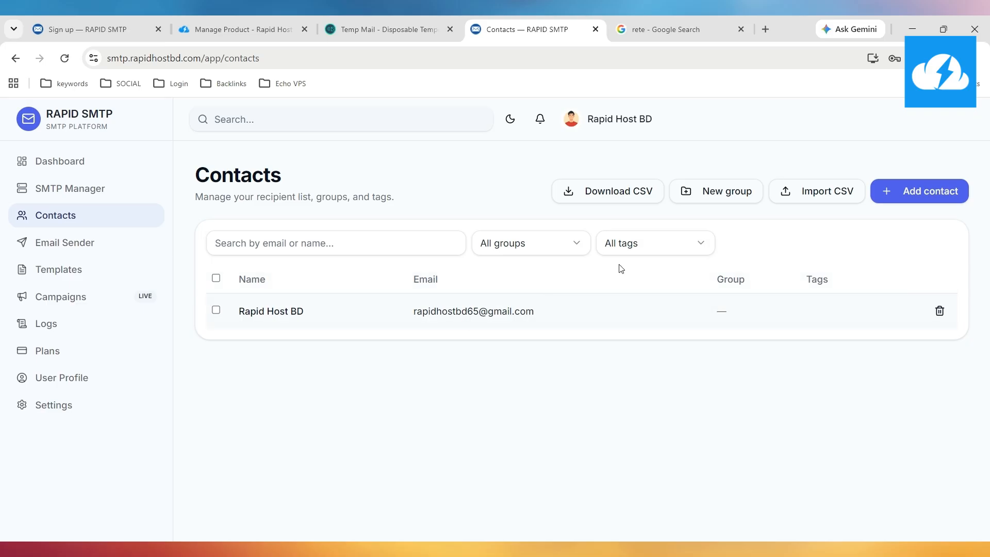
pyautogui.click(795, 193)
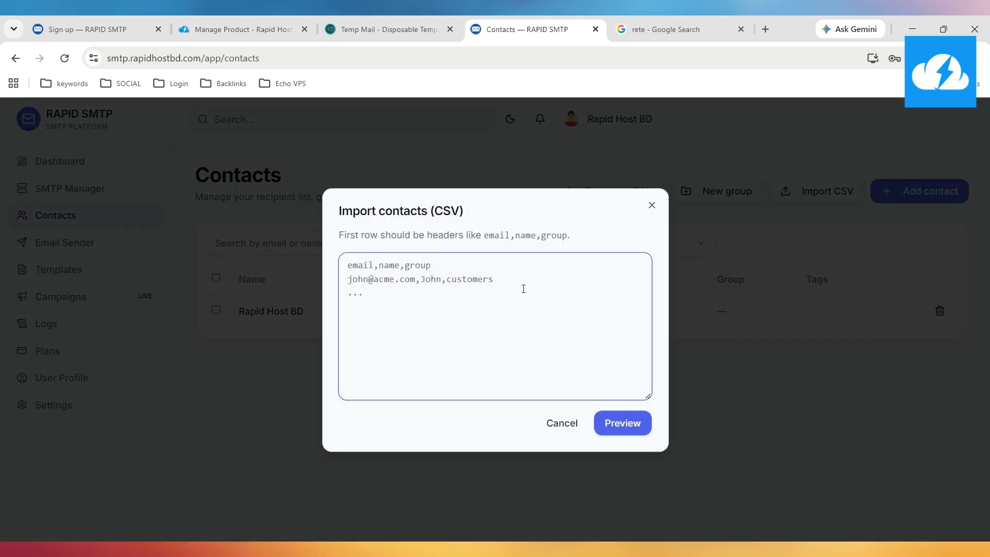
pyautogui.click(563, 424)
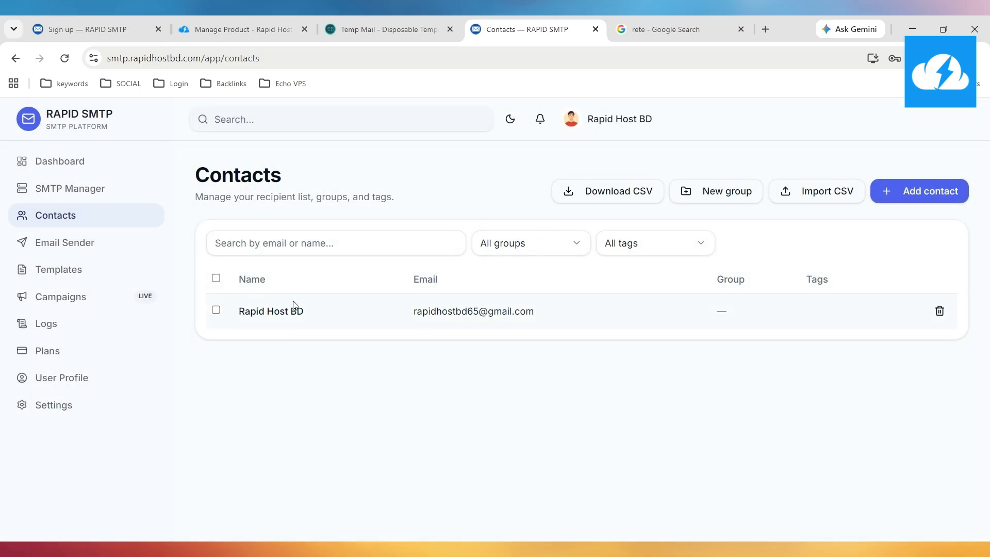
pyautogui.click(625, 246)
pyautogui.click(542, 242)
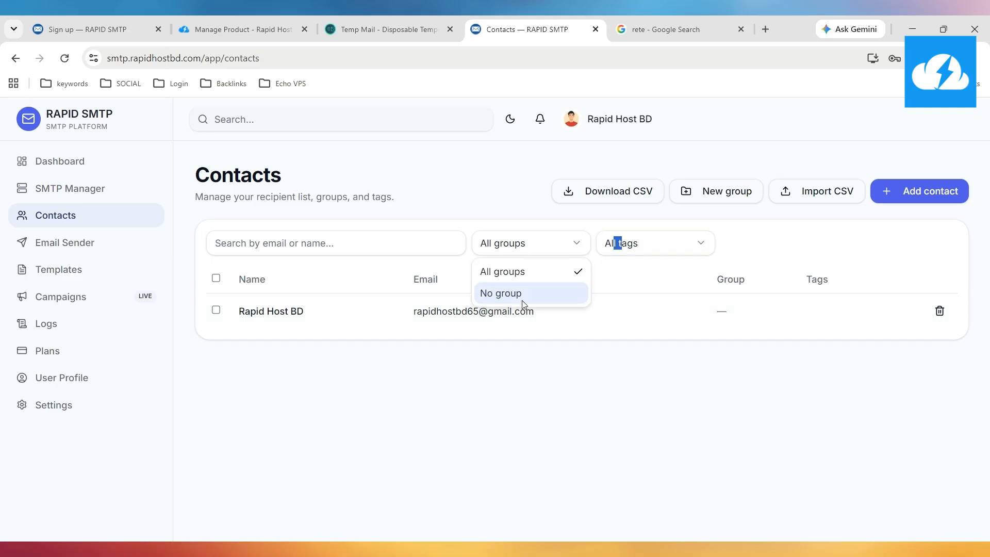
pyautogui.click(539, 242)
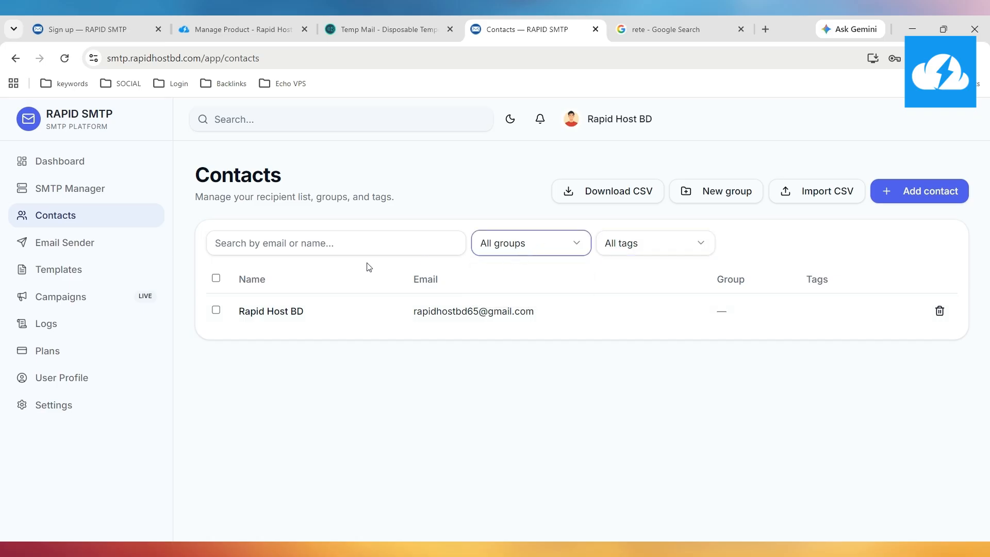
# Open the Email Sender page and review the recipients field instructions
pyautogui.click(108, 245)
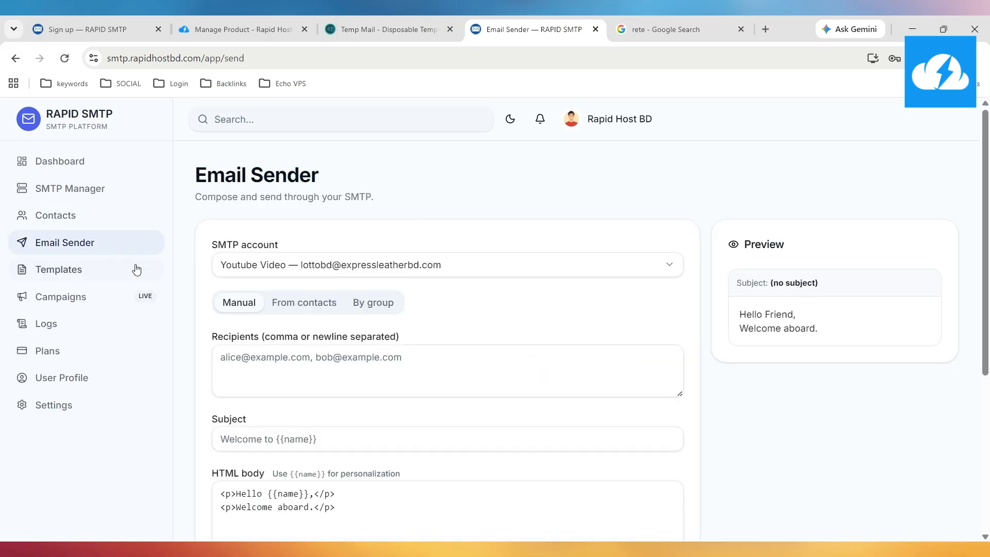
pyautogui.scroll(-2, 305, 243)
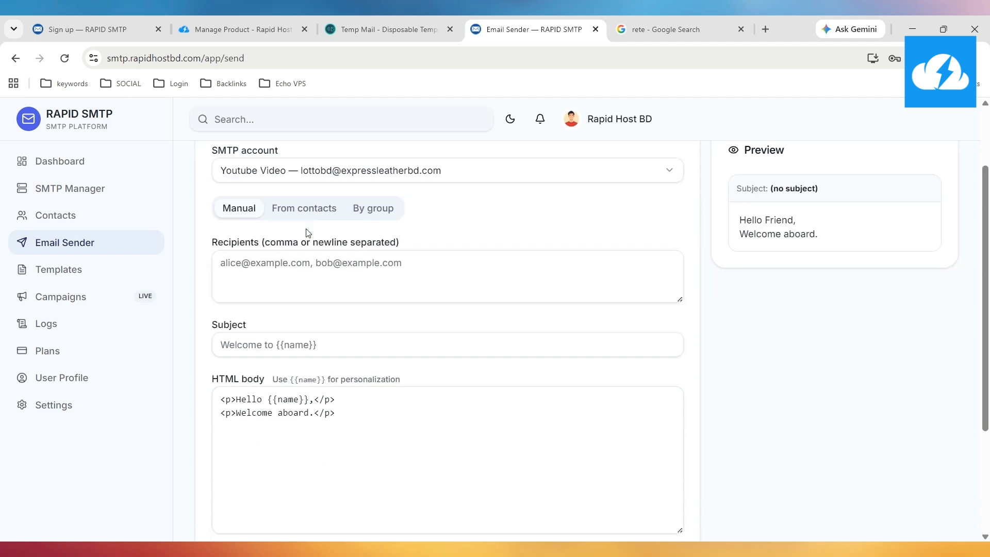
pyautogui.scroll(1, 245, 263)
pyautogui.moveTo(212, 270); pyautogui.dragTo(363, 268)
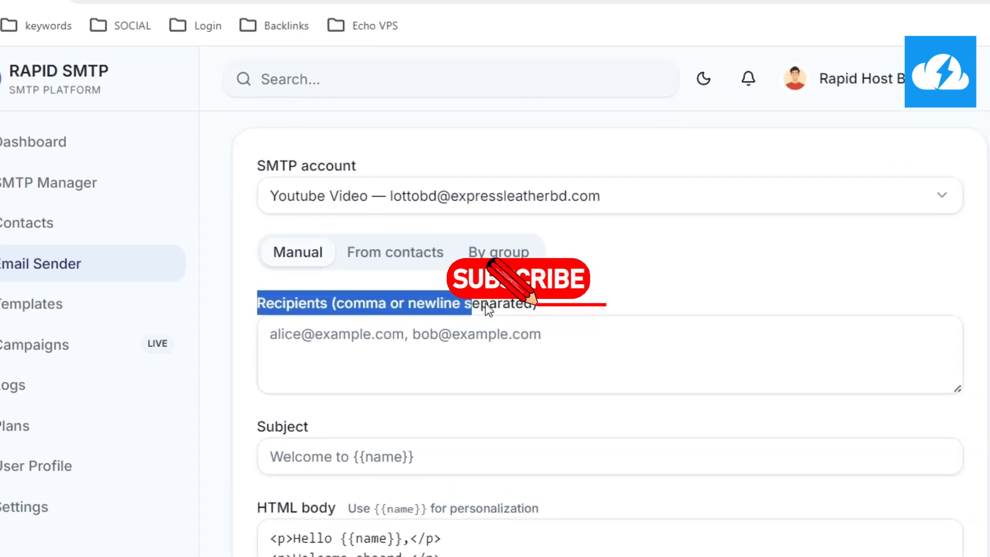
pyautogui.click(317, 342)
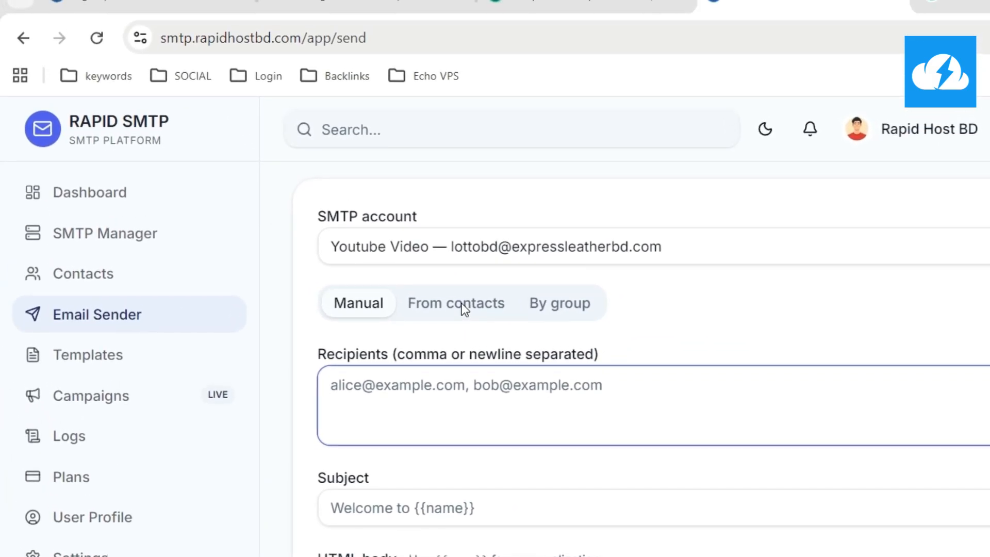
# Glance at the Contacts list, then return and pick recipients From contacts
pyautogui.click(166, 277)
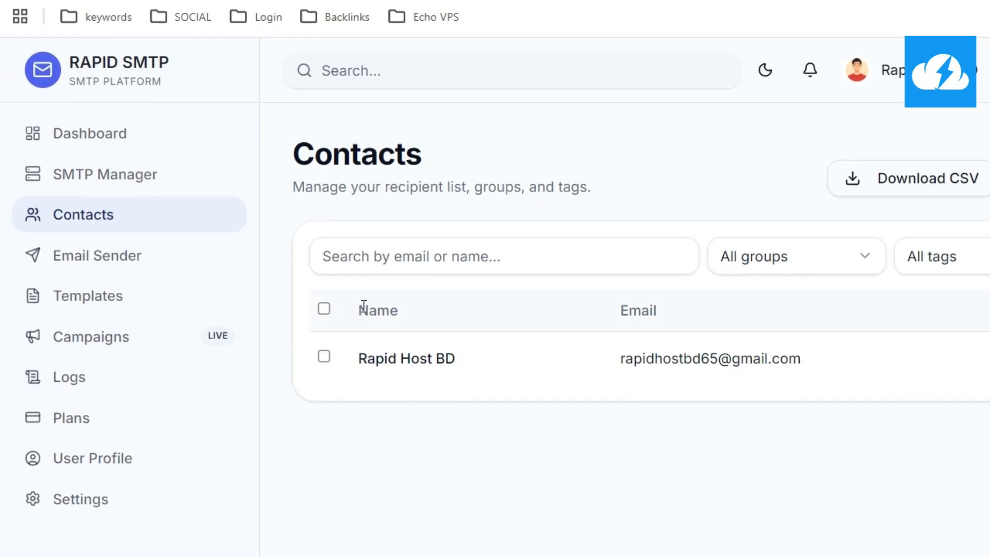
pyautogui.click(146, 264)
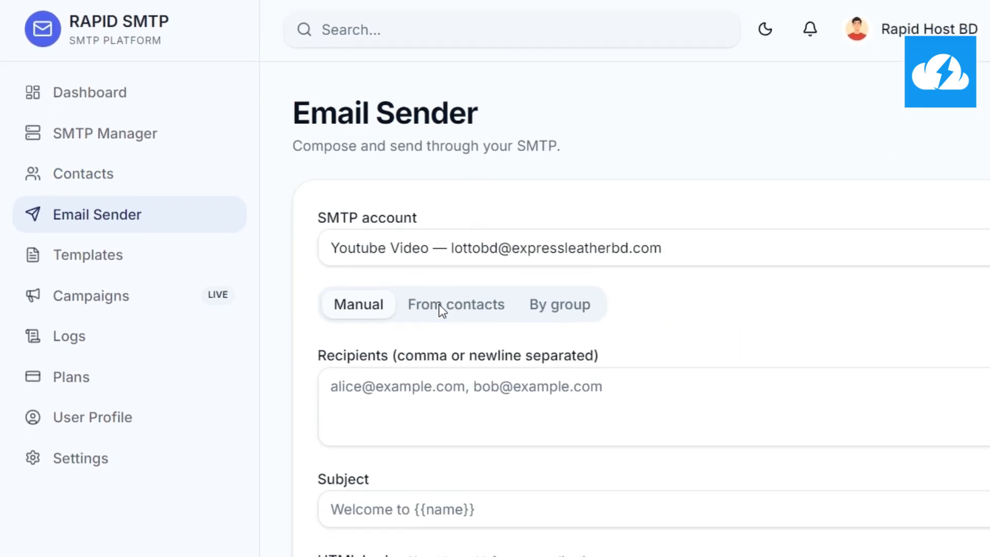
pyautogui.click(442, 305)
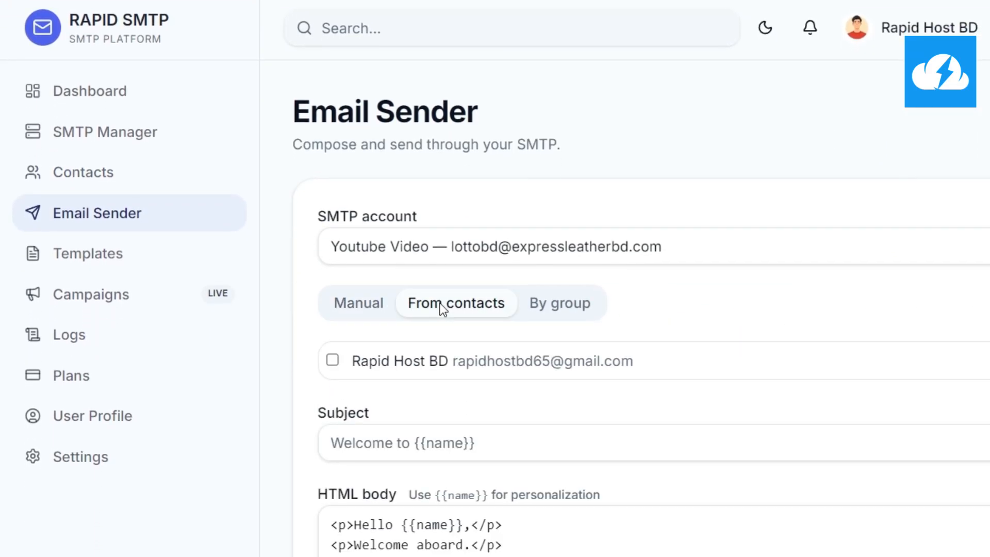
pyautogui.scroll(-2, 439, 222)
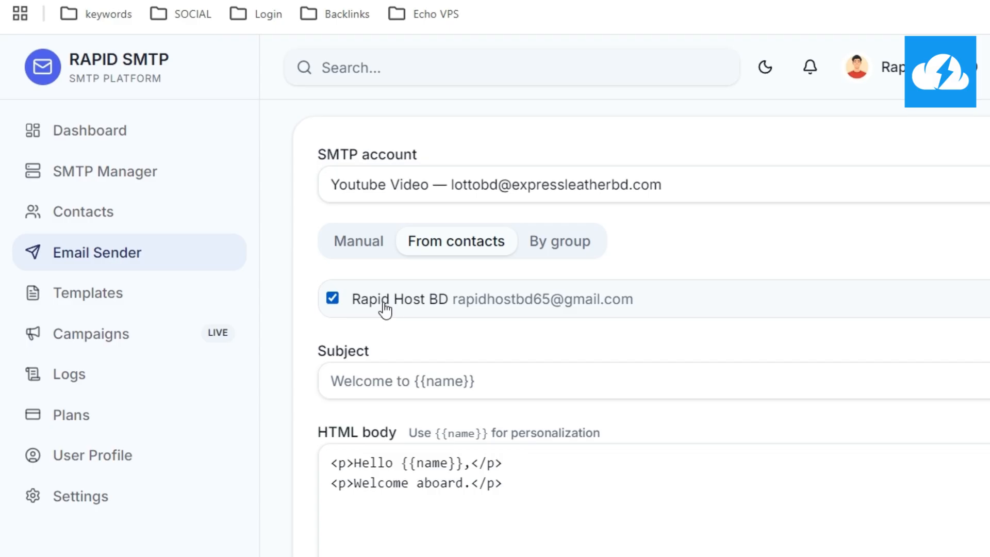
# Try the By group tab, which has no groups, then switch back to From contacts
pyautogui.click(505, 301)
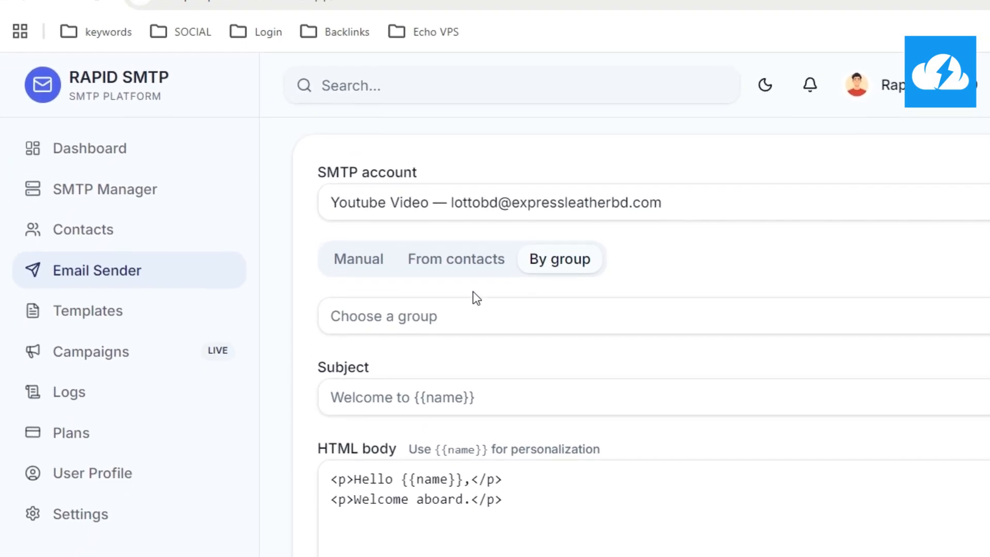
pyautogui.click(452, 313)
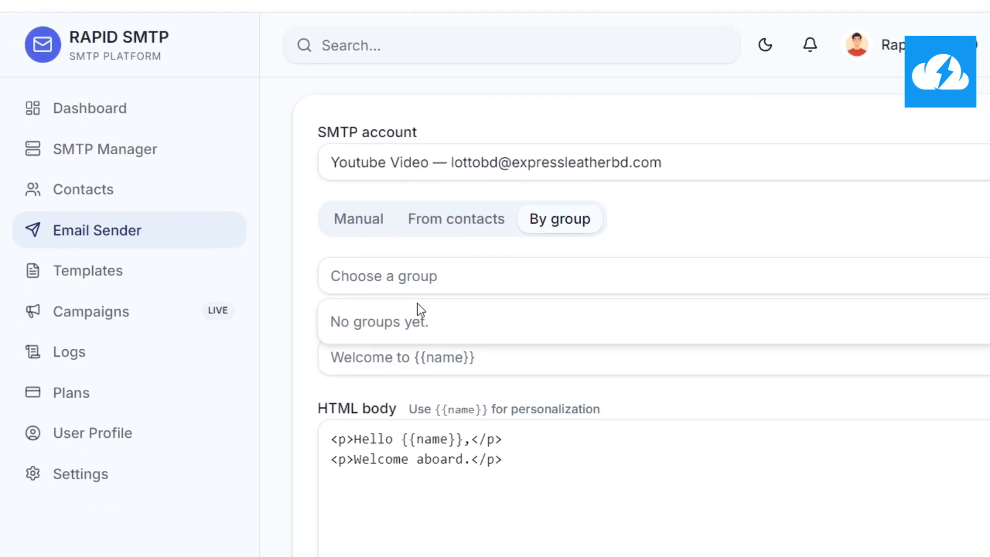
pyautogui.click(454, 221)
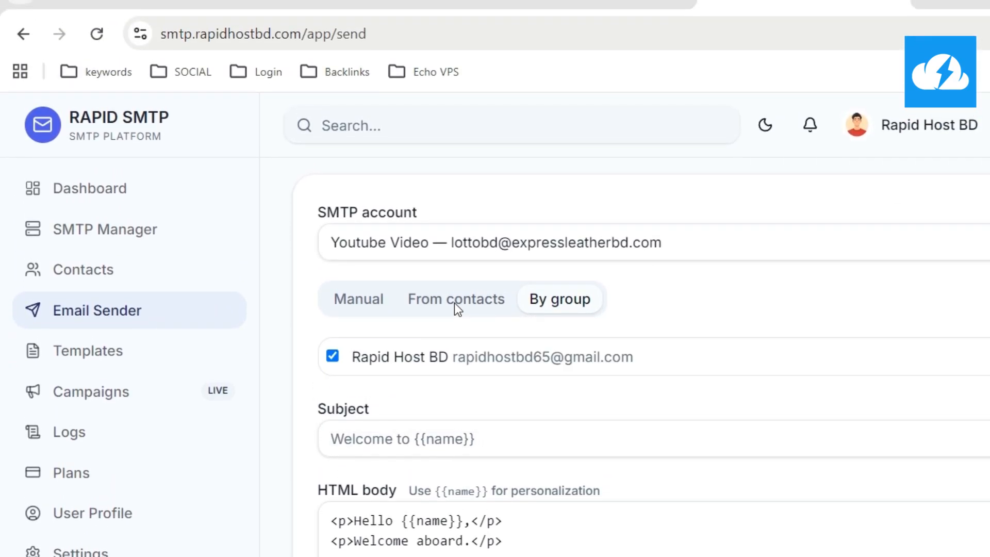
pyautogui.click(454, 302)
pyautogui.scroll(-2, 411, 324)
pyautogui.scroll(1, 423, 198)
# Enter the subject 'Hello world' and add two lines of text to the HTML body
pyautogui.click(491, 336)
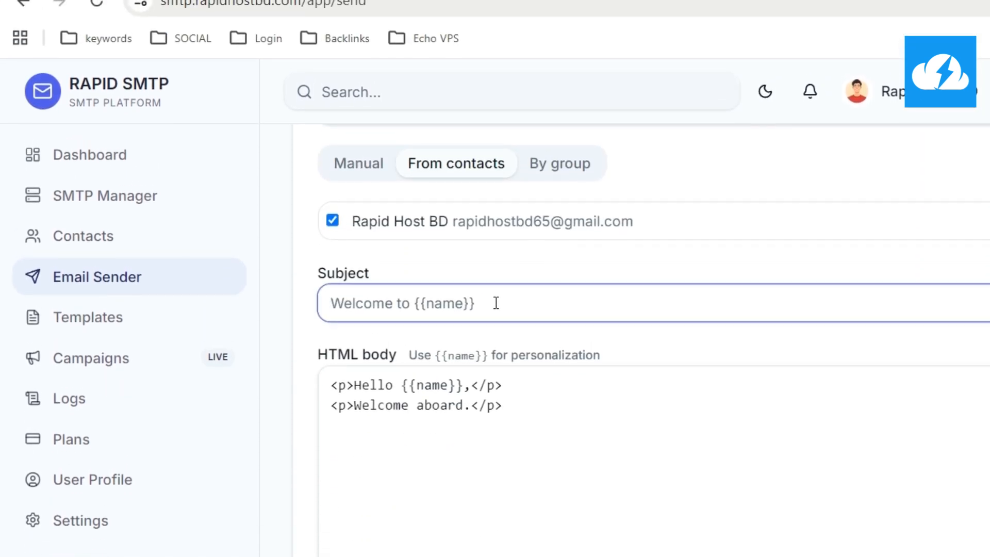
pyautogui.write('Hello wo')
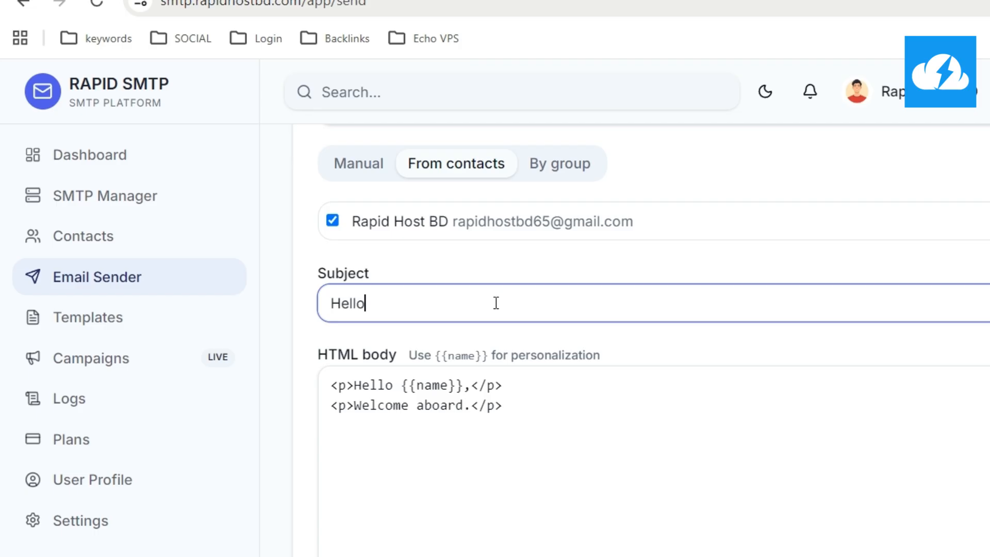
pyautogui.write('rld')
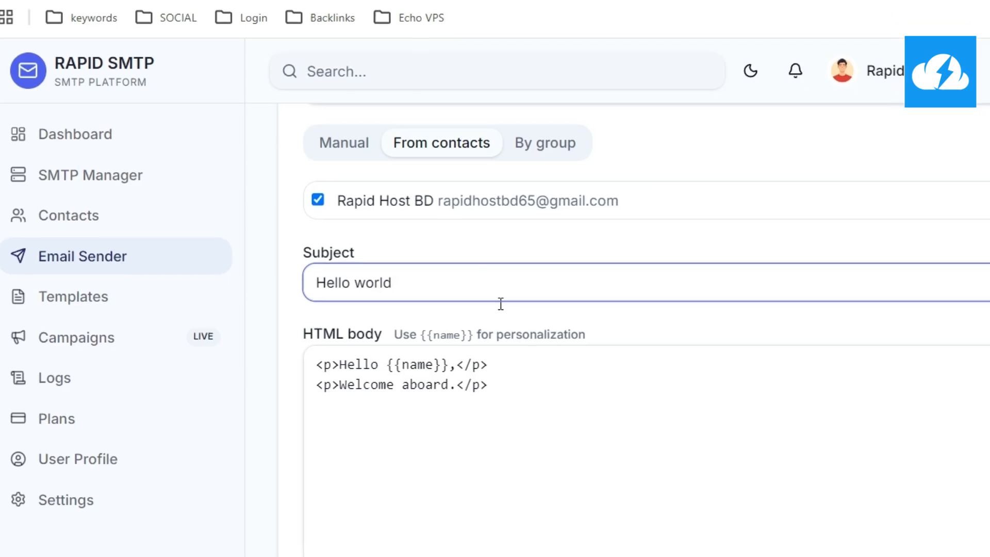
pyautogui.click(572, 455)
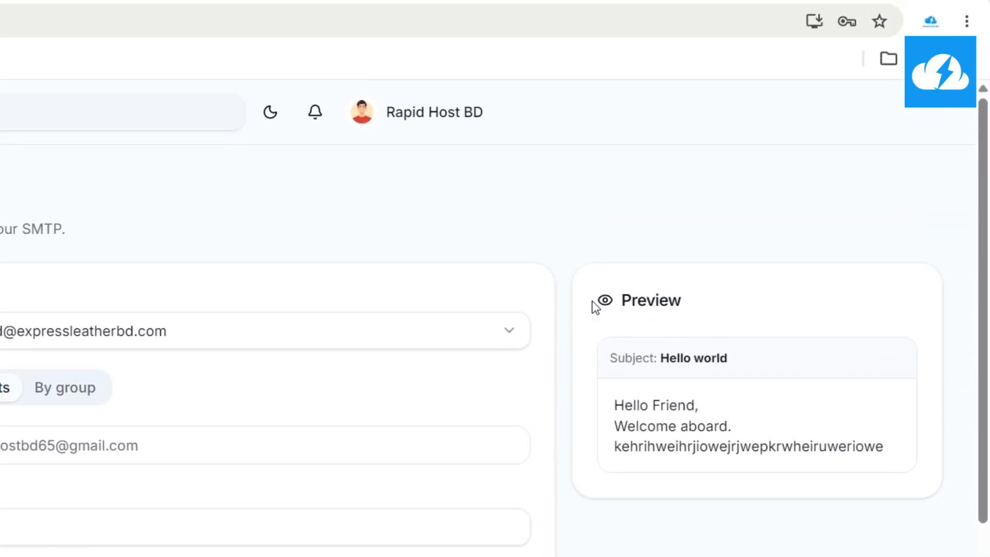
pyautogui.scroll(-1, 592, 302)
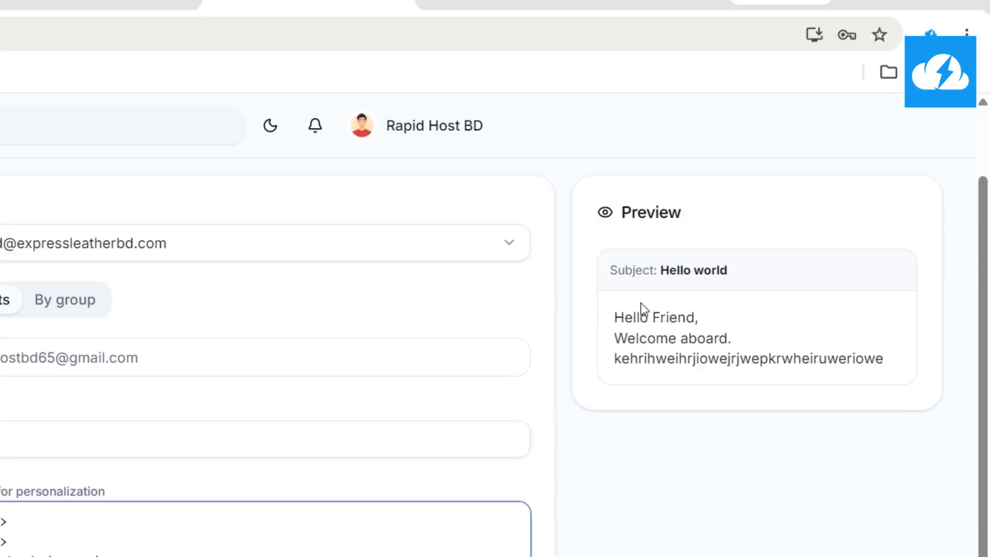
pyautogui.write('ewhiwtjnirt')
pyautogui.press('Return')
pyautogui.write('etewhntewkt')
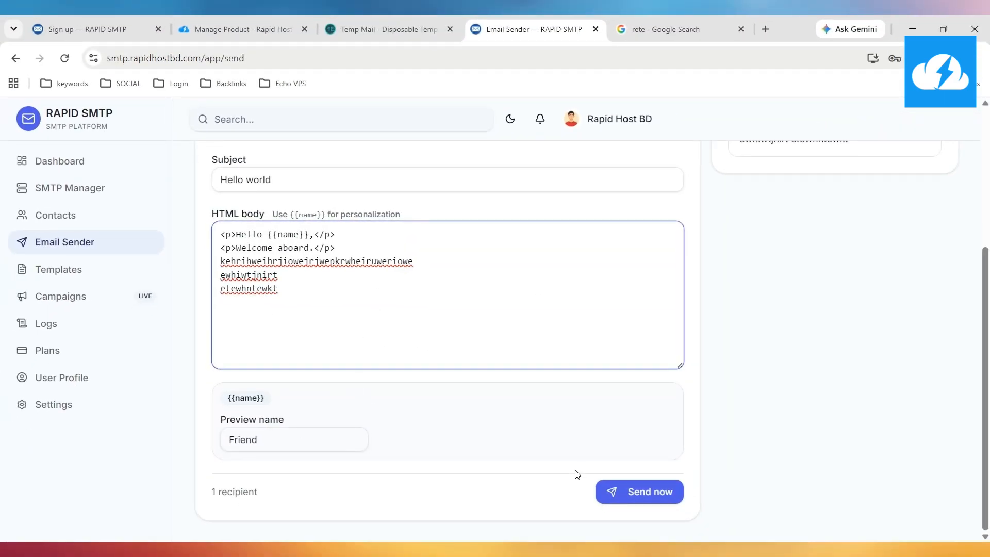
# Send the email now, getting Sent 1 and Failed 0
pyautogui.click(632, 494)
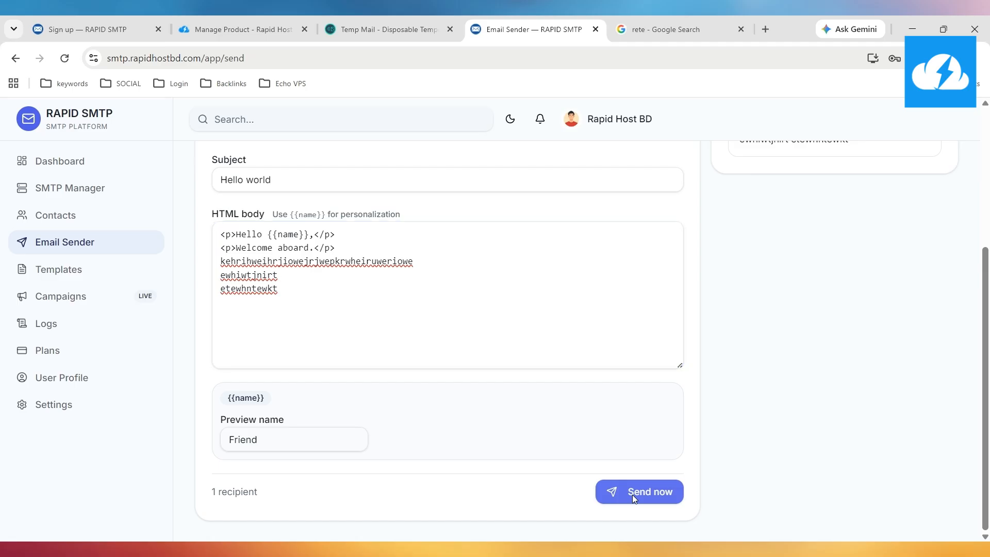
pyautogui.scroll(-4, 620, 470)
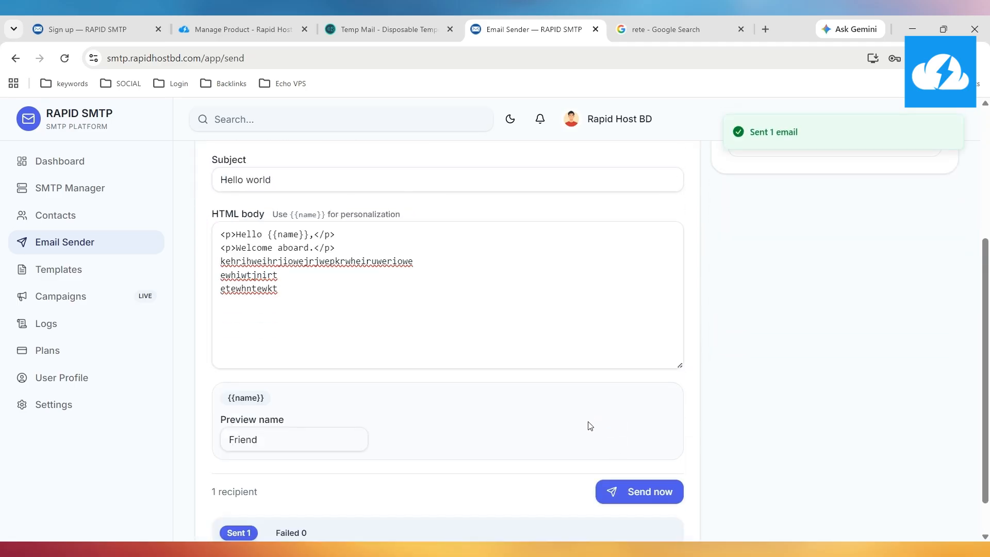
pyautogui.scroll(-1, 443, 456)
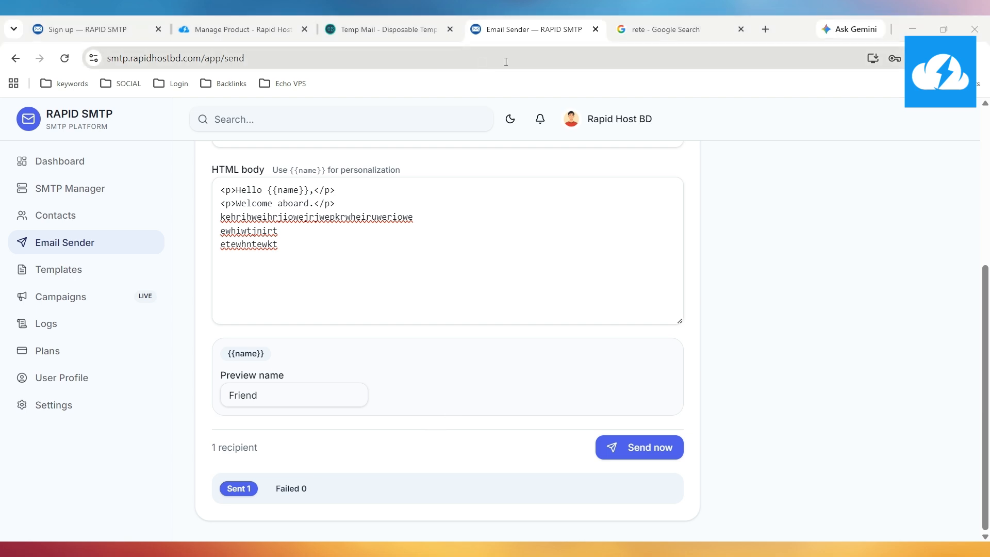
# Switch to the Google Search tab and launch Gmail from the Google apps grid
pyautogui.click(684, 23)
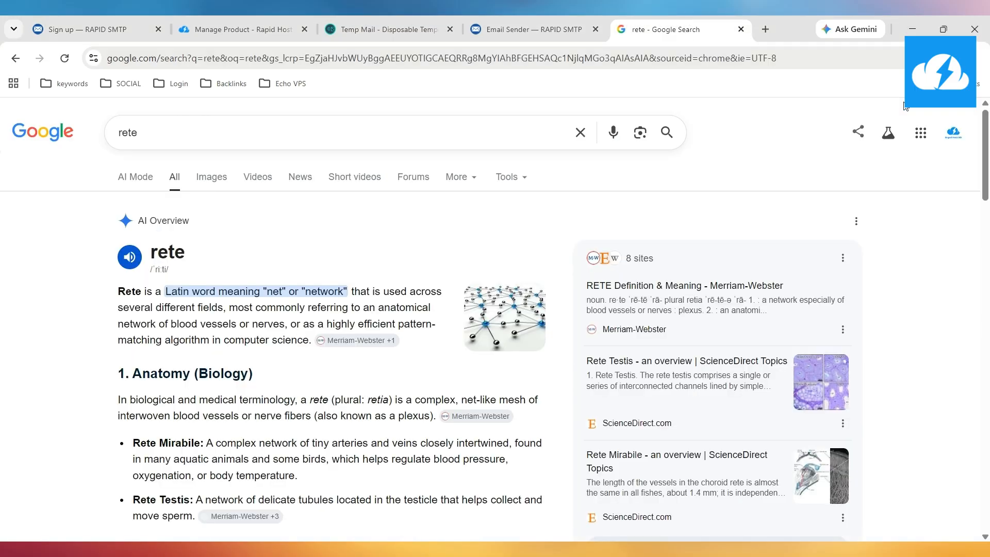
pyautogui.click(921, 133)
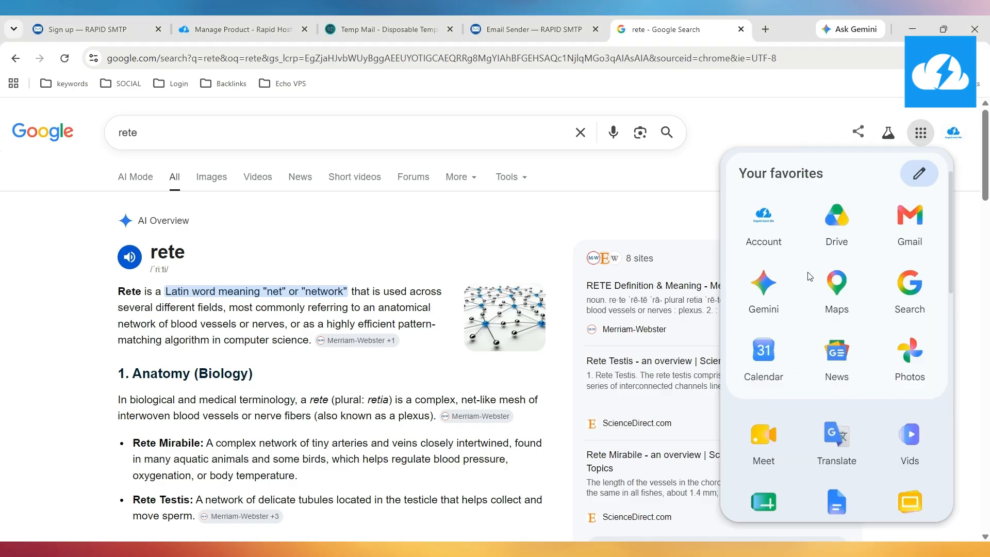
pyautogui.click(905, 231)
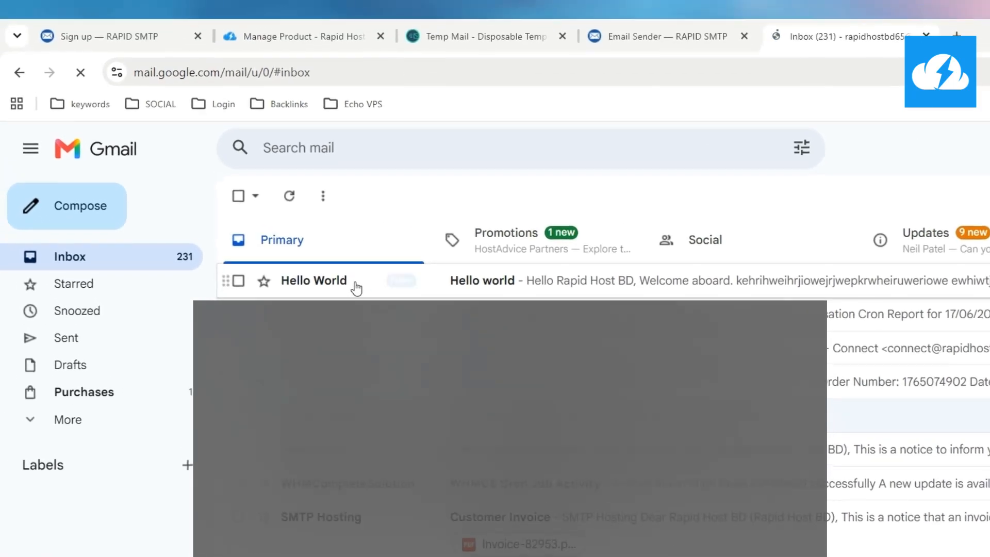
# Open the Hello World message, expand its 'to me' details and select the sender and recipient addresses
pyautogui.click(496, 287)
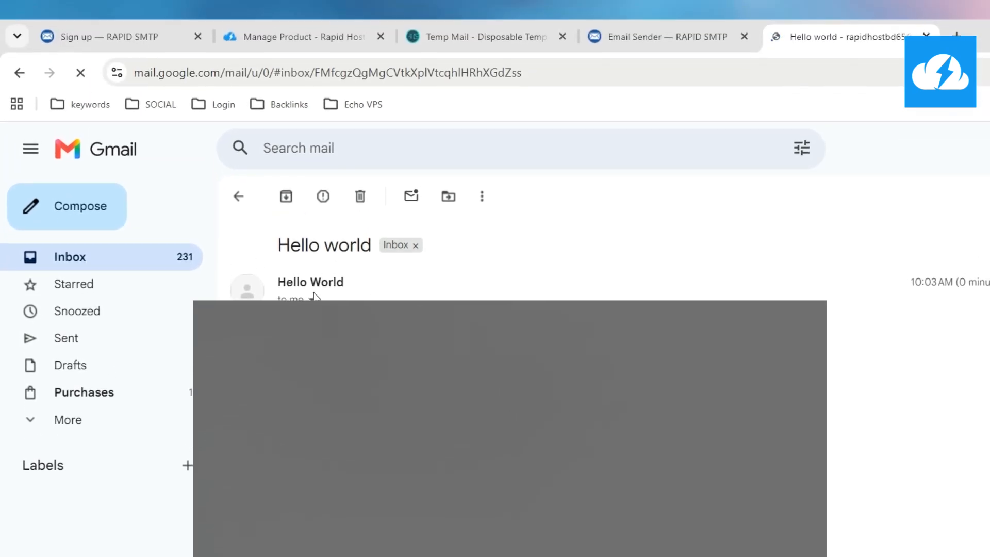
pyautogui.click(312, 298)
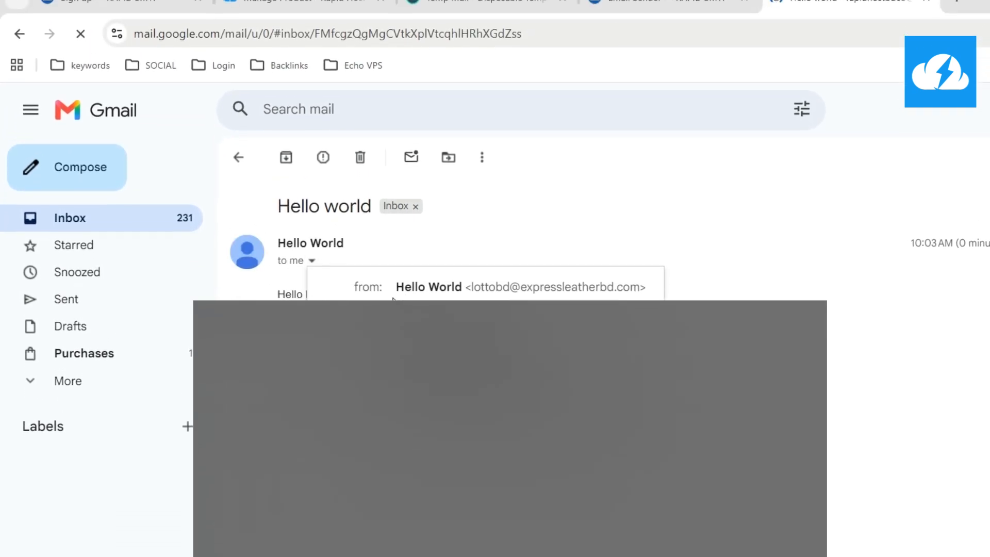
pyautogui.moveTo(467, 295); pyautogui.dragTo(547, 312)
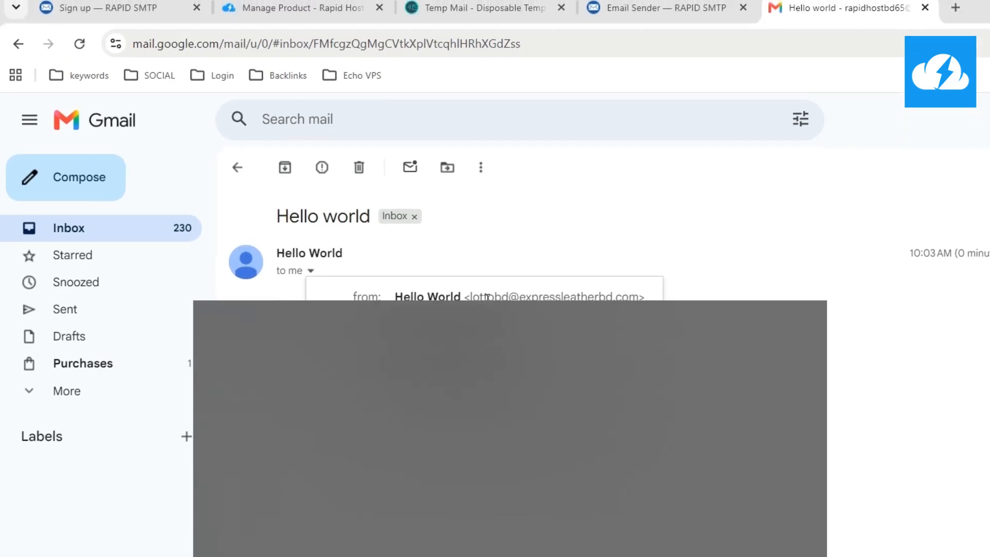
pyautogui.moveTo(383, 297); pyautogui.dragTo(542, 299)
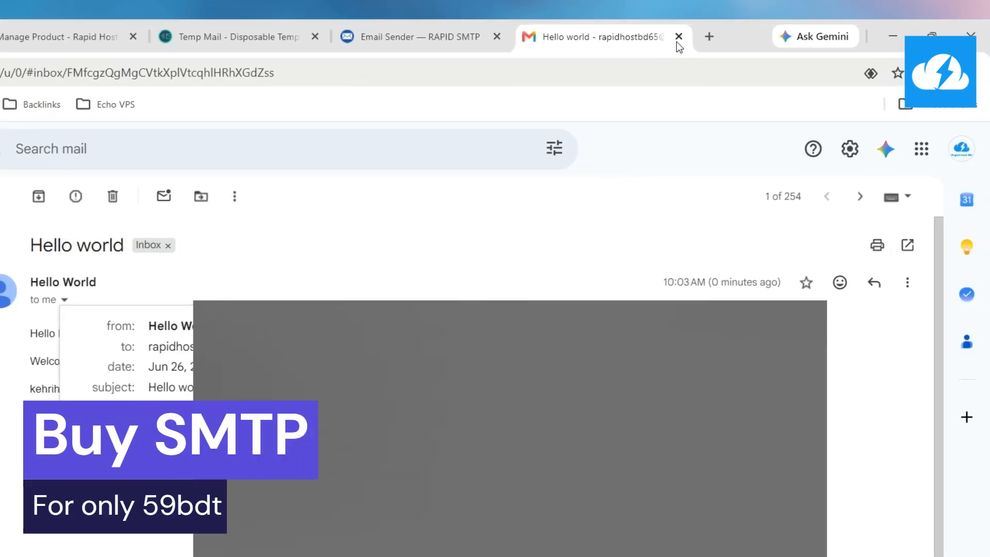
# Back in RAPID SMTP, view the Templates page and its starter template gallery, then close it
pyautogui.click(57, 36)
pyautogui.click(474, 37)
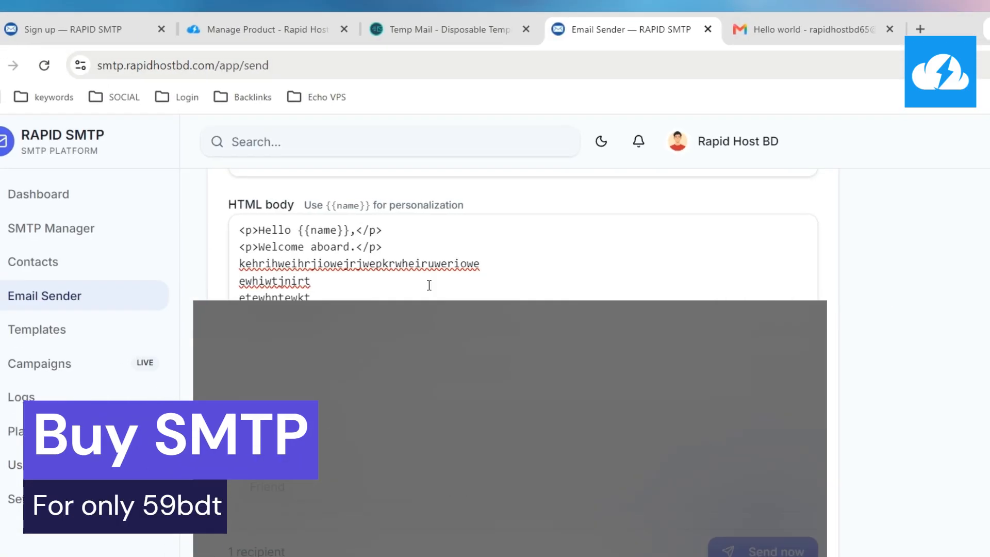
pyautogui.scroll(5, 337, 295)
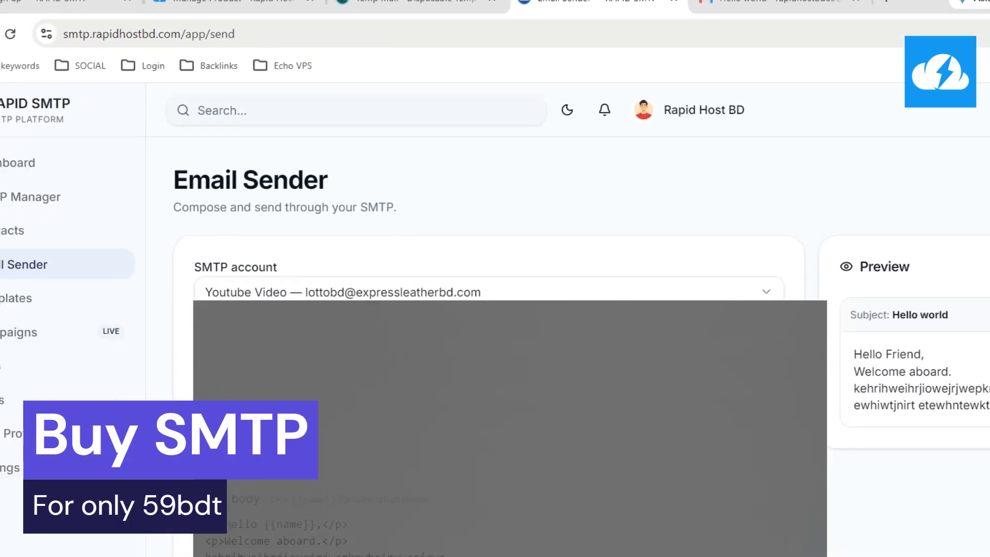
pyautogui.click(48, 302)
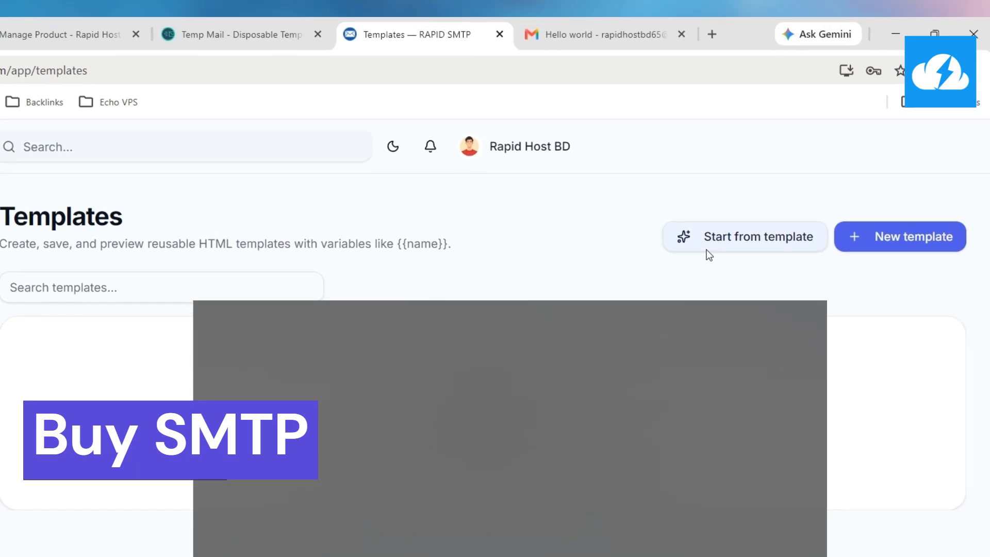
pyautogui.click(682, 253)
pyautogui.scroll(-5, 516, 309)
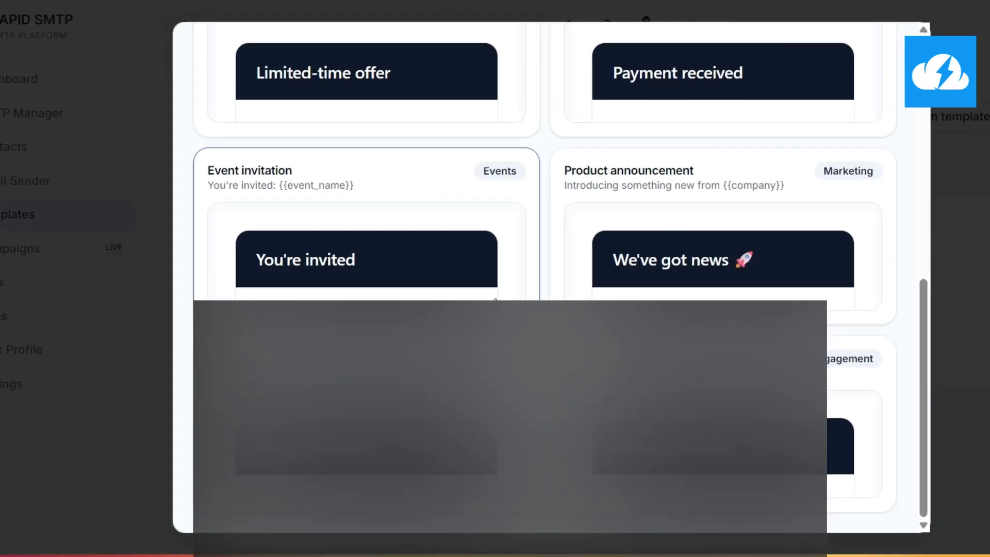
pyautogui.click(946, 351)
# Look over the empty Campaigns page, then go to Email Logs
pyautogui.click(60, 281)
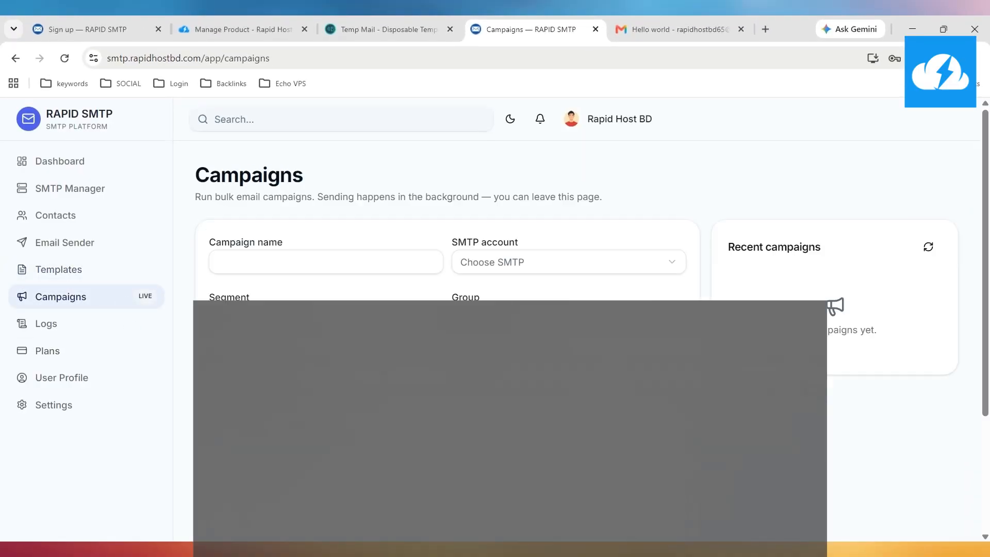
pyautogui.scroll(-3, 447, 257)
pyautogui.scroll(3, 447, 258)
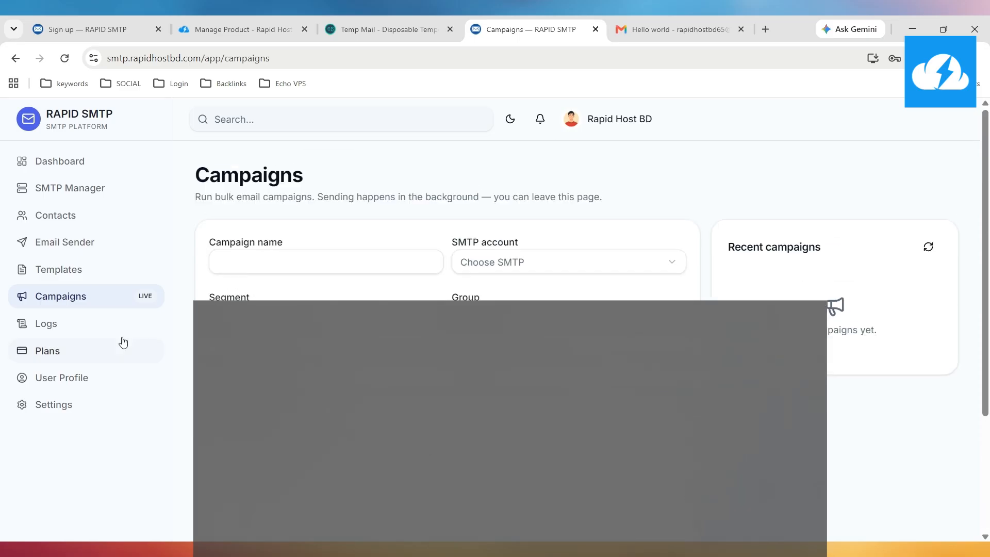
pyautogui.click(102, 323)
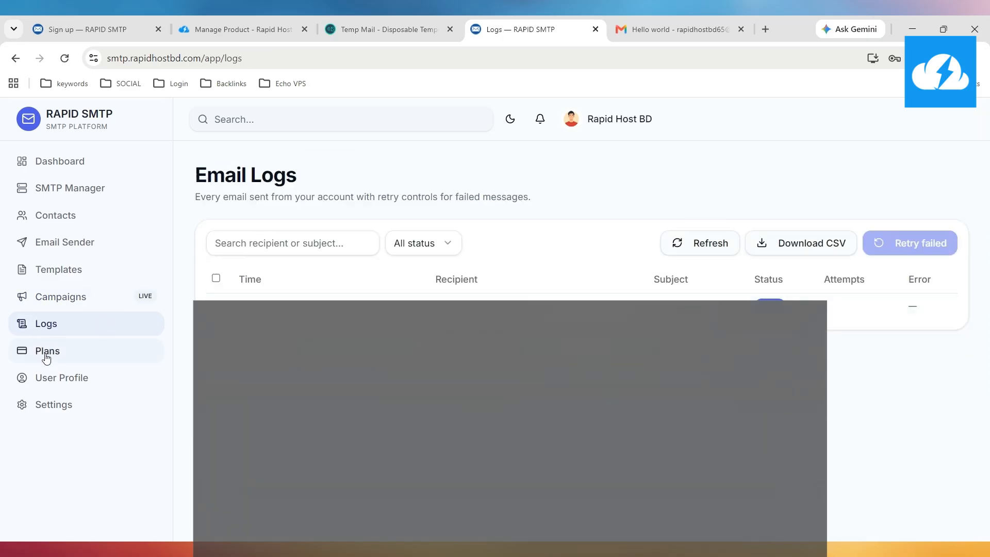
# Open the Dashboard and review Total Sent 1, Sending Velocity and the Emails sent chart
pyautogui.click(55, 175)
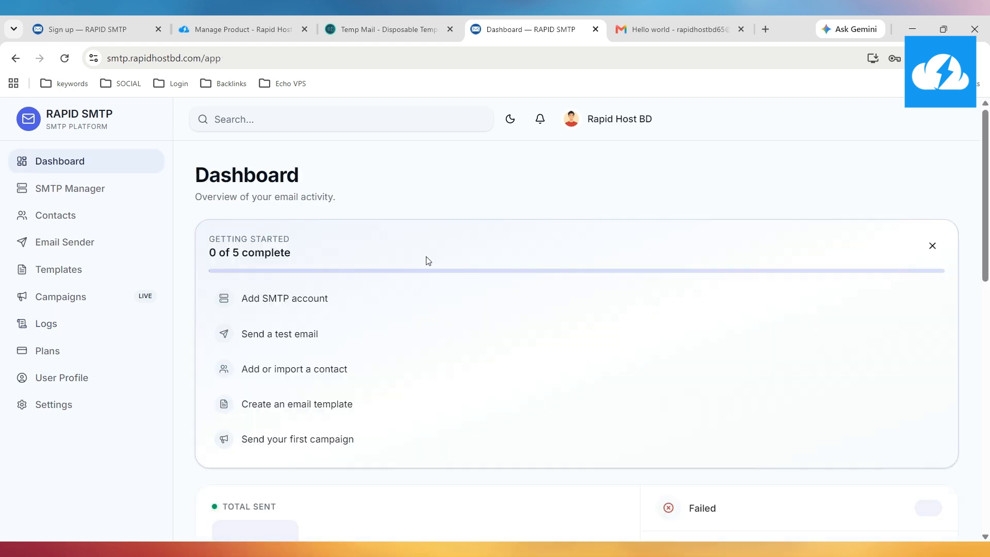
pyautogui.scroll(-5, 389, 274)
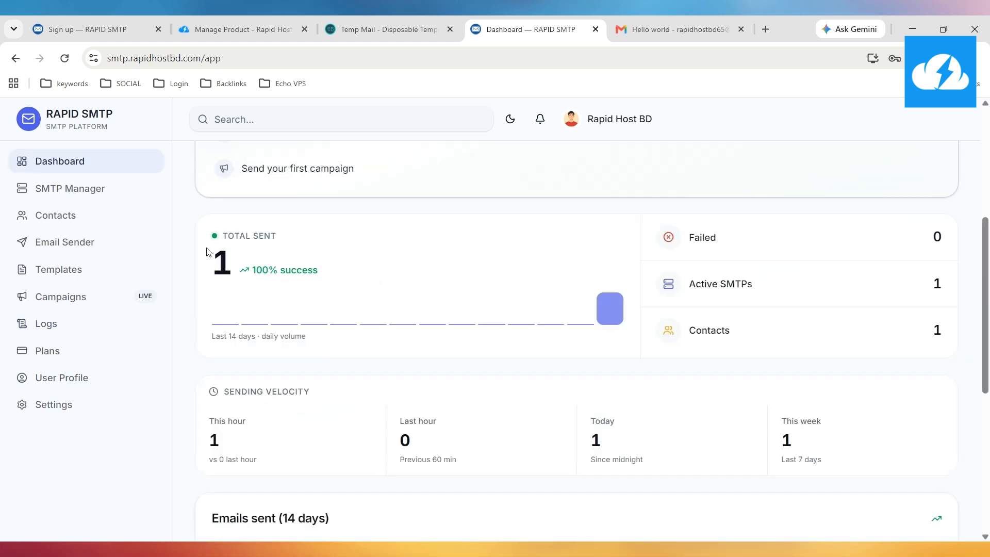
pyautogui.moveTo(225, 258); pyautogui.dragTo(249, 268)
pyautogui.scroll(-4, 594, 371)
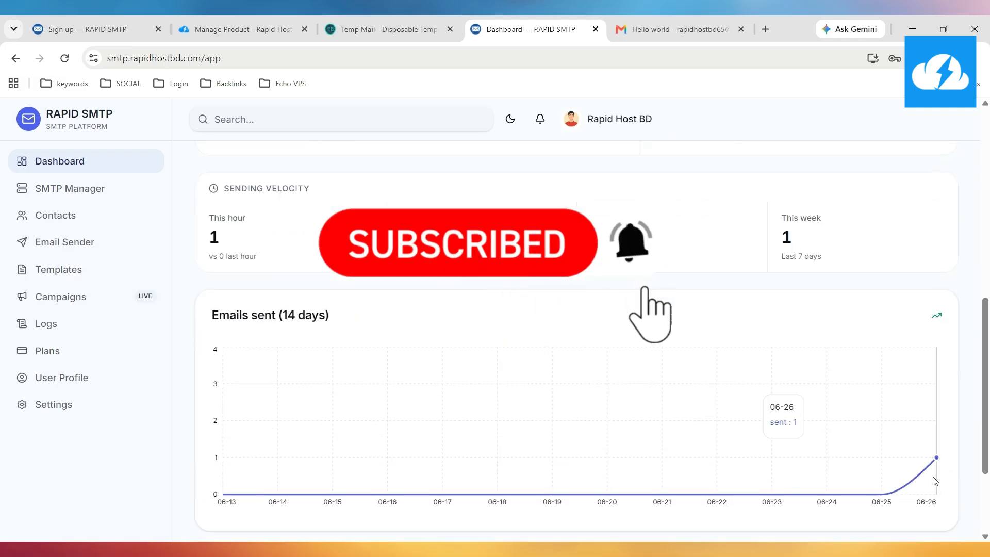
pyautogui.scroll(-3, 380, 310)
pyautogui.scroll(9, 376, 325)
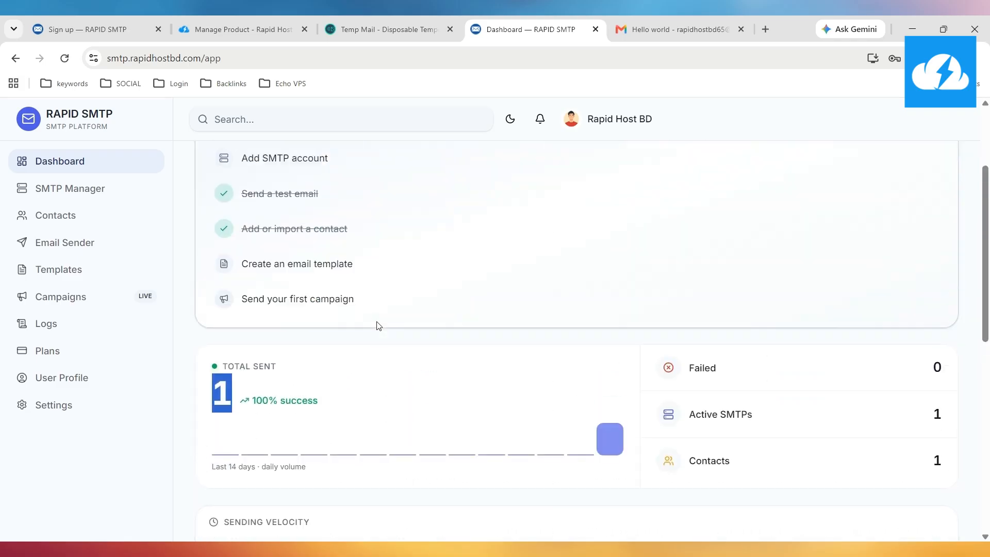
pyautogui.scroll(3, 350, 229)
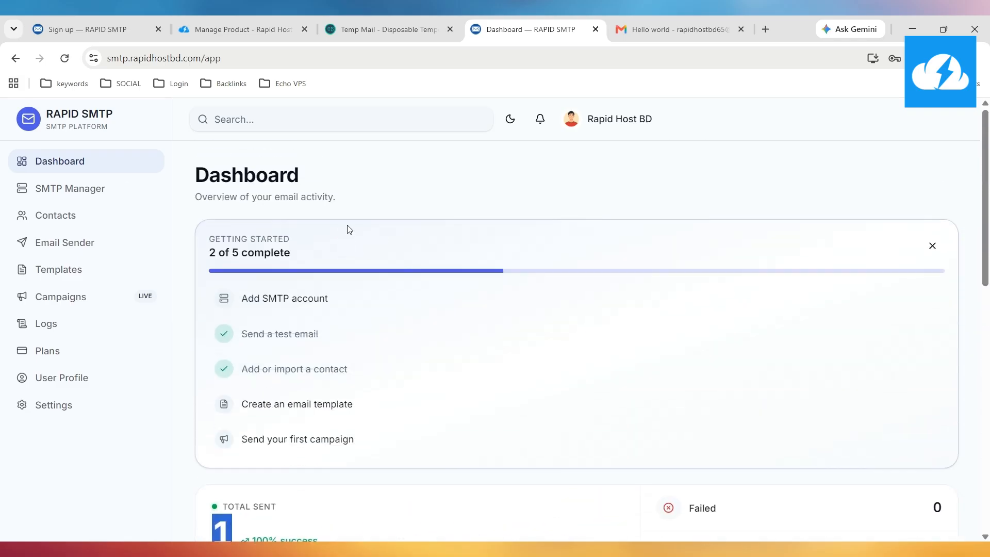